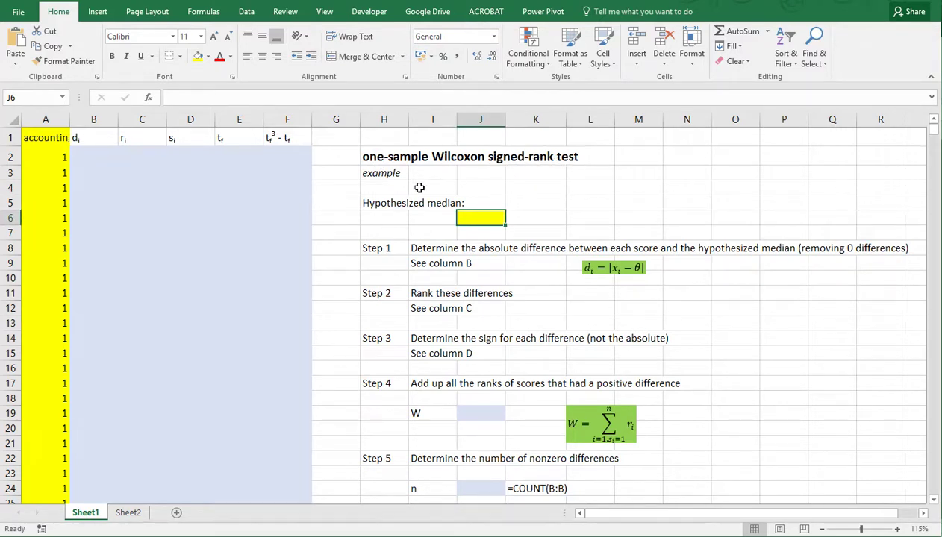
Step: Enter 2,5 as the hypothesized median in cell J6
left_click(396, 188)
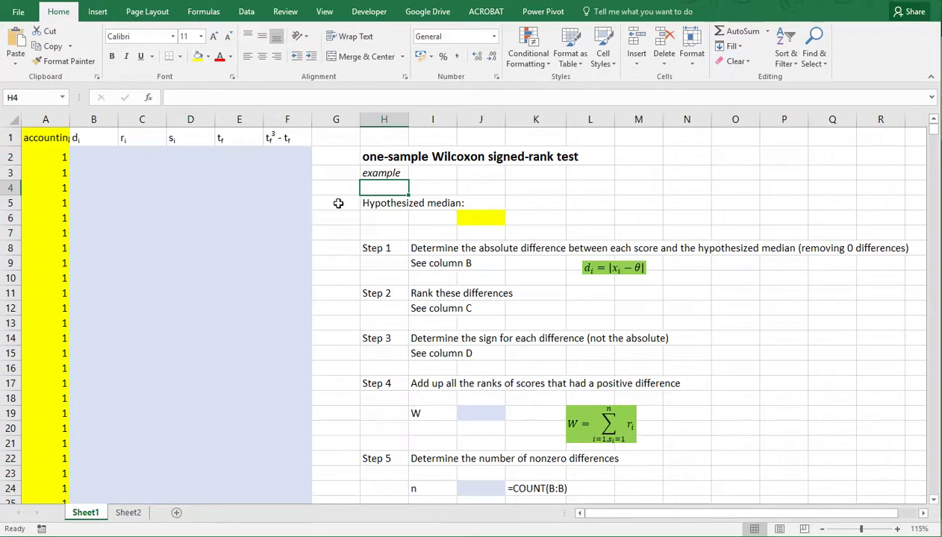
left_click(45, 121)
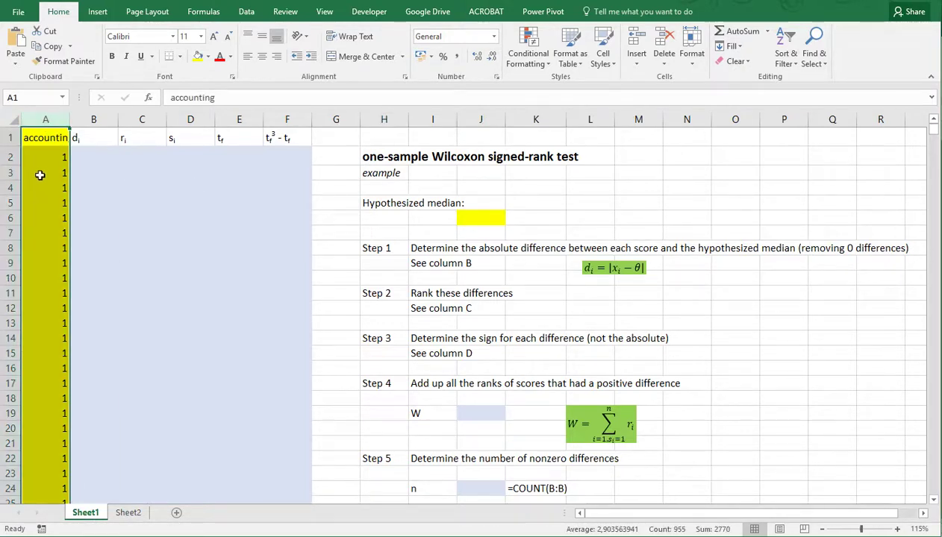
left_click(43, 158)
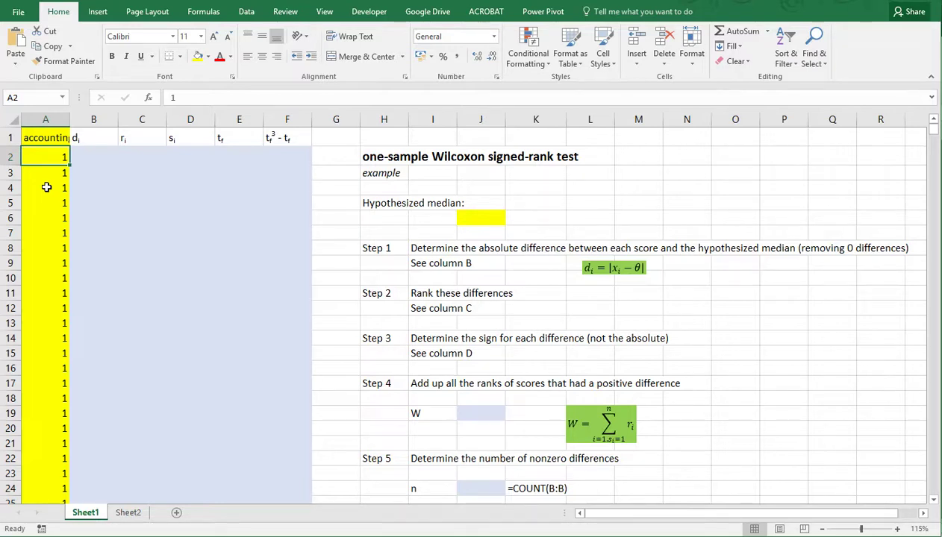
left_click(474, 217)
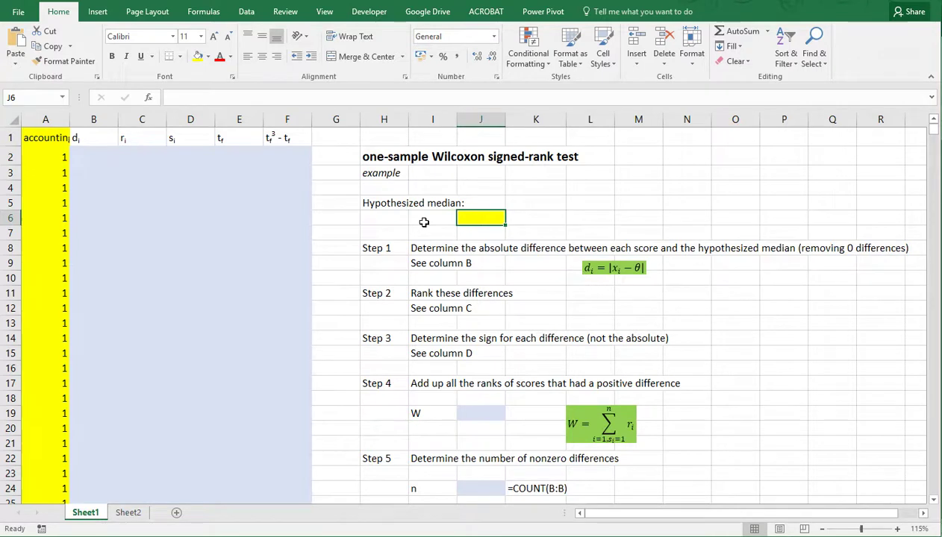
type("2,5")
key("Return")
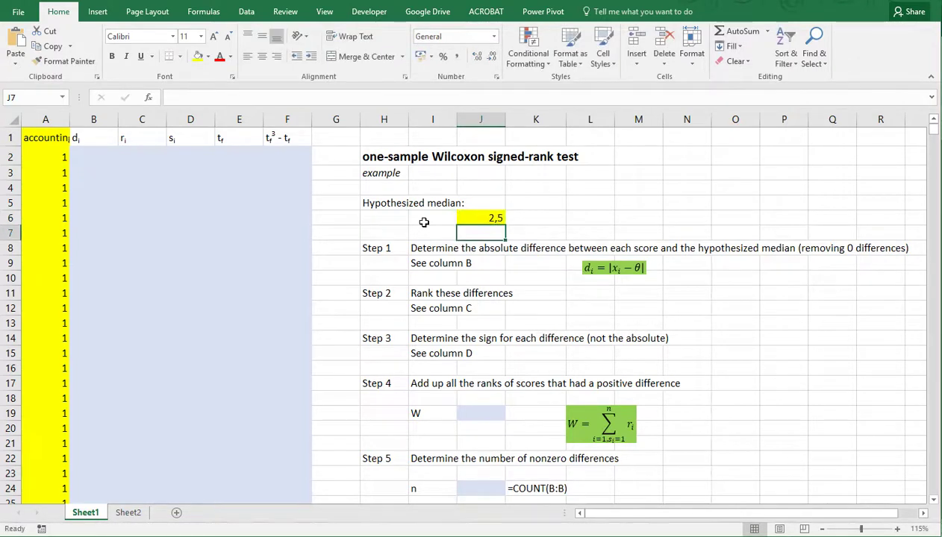
Step: Begin an IF formula in B2 that tests for an empty score or one equal to the hypothesized median: =IF(OR(A2="";A2=$J$6)
left_click(427, 248)
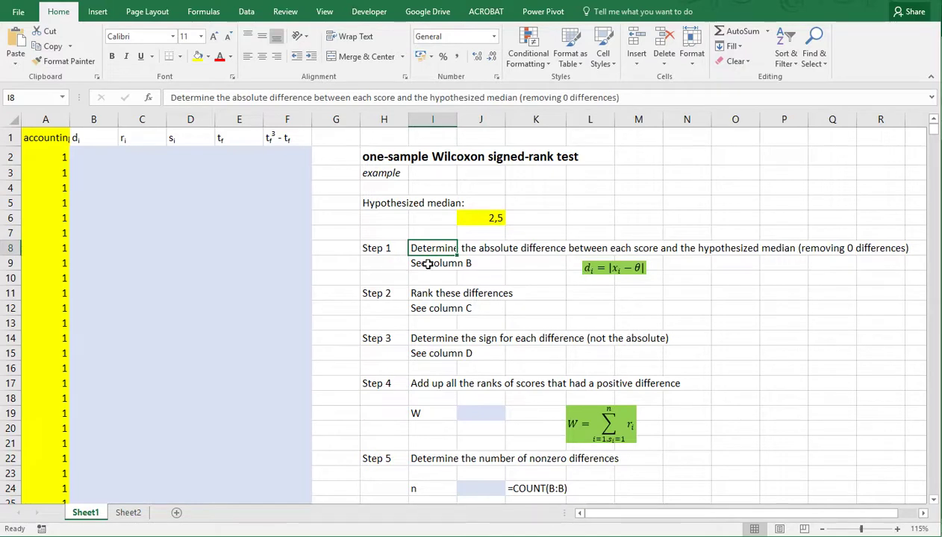
left_click(481, 219)
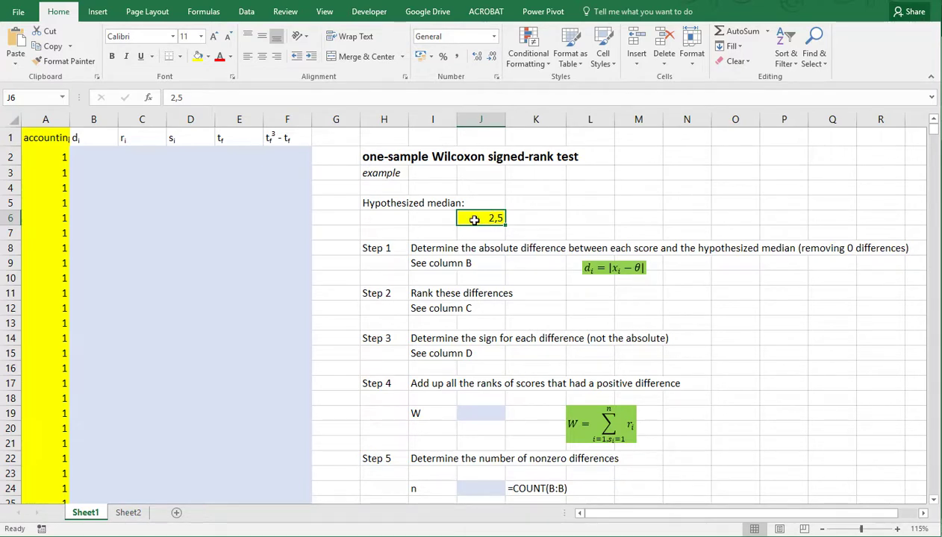
left_click(95, 159)
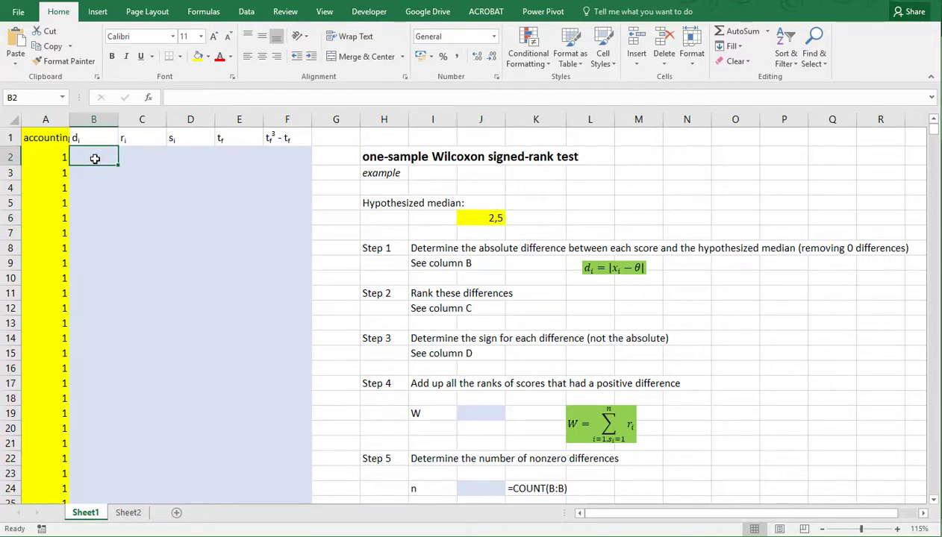
type("=")
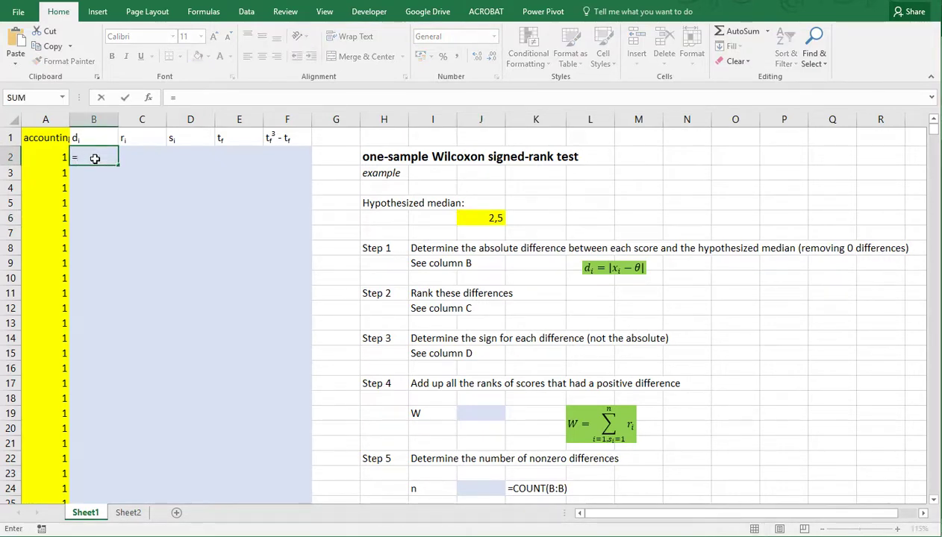
type("if(OR(")
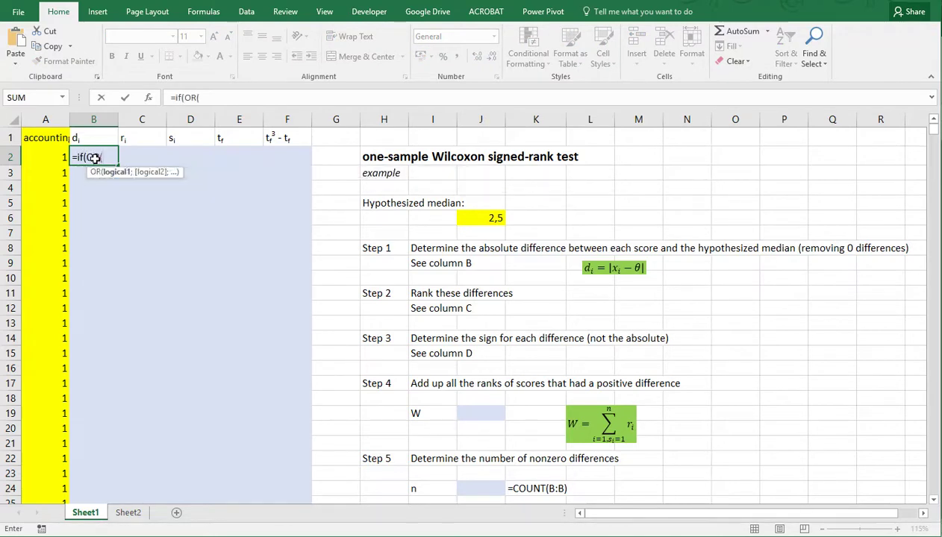
left_click(42, 157)
type("=\"\"")
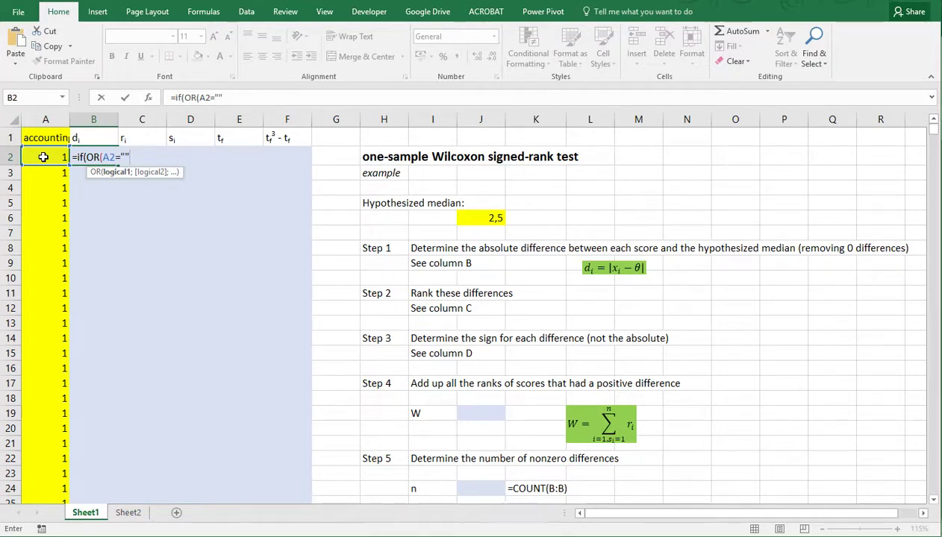
type(";")
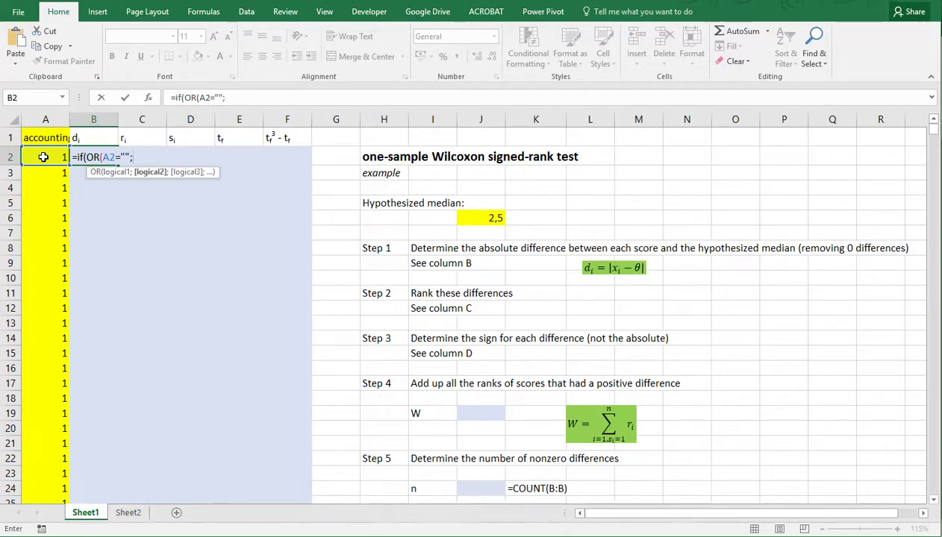
left_click(43, 157)
type("=")
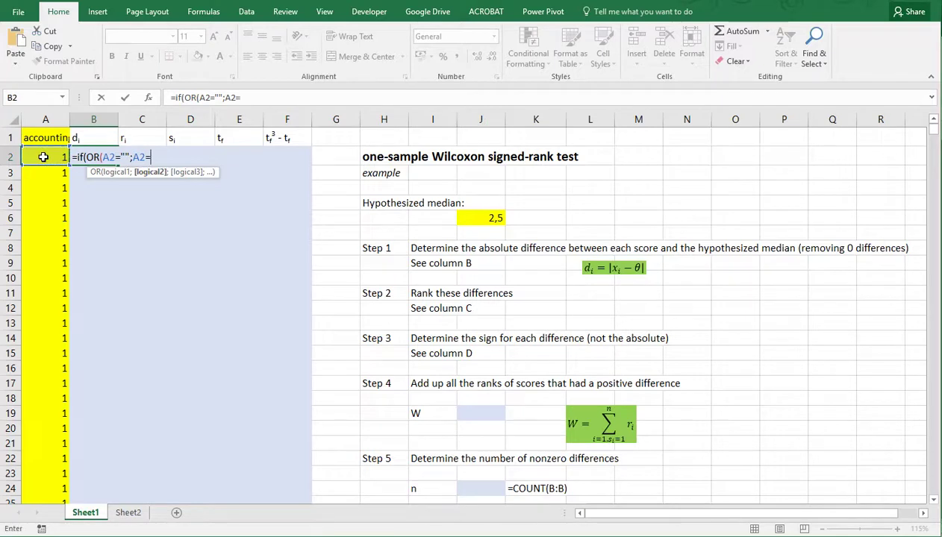
left_click(478, 218)
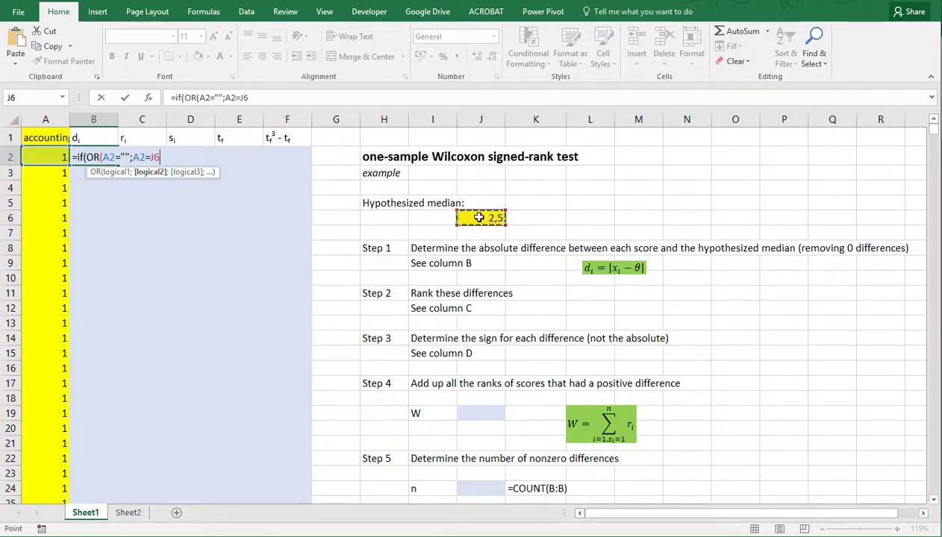
key("F4")
type(")")
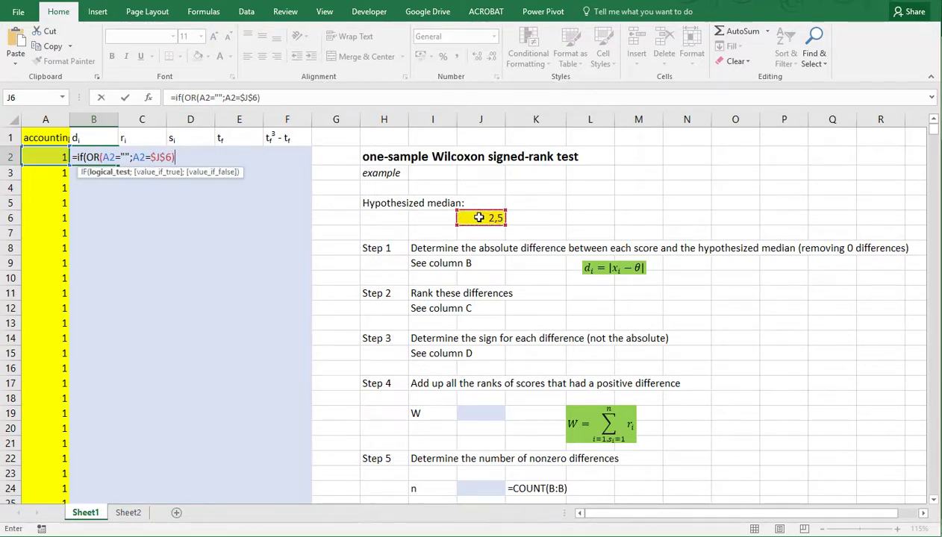
Step: Complete the B2 formula with ;"";ABS(A2-$J$6)) and fill it down column B for all scores
type(";")
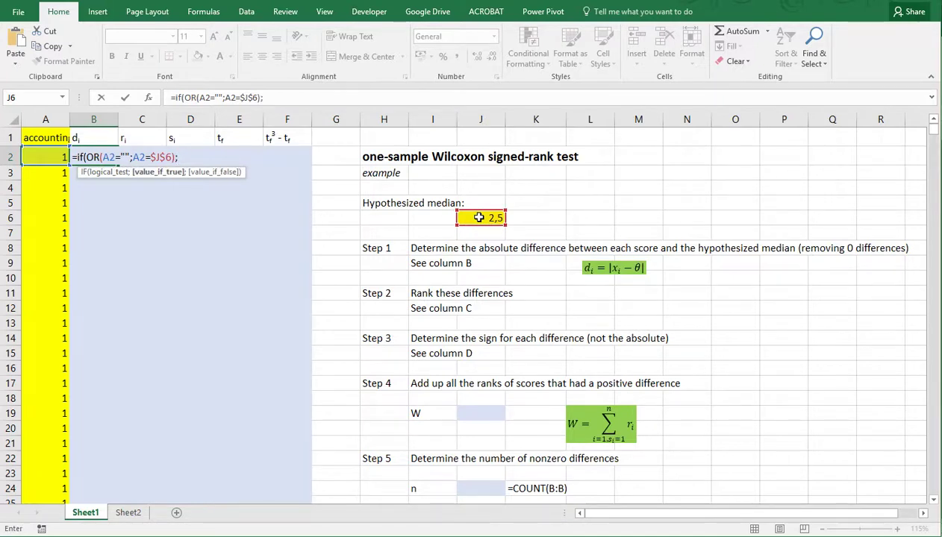
type("\"\";abs")
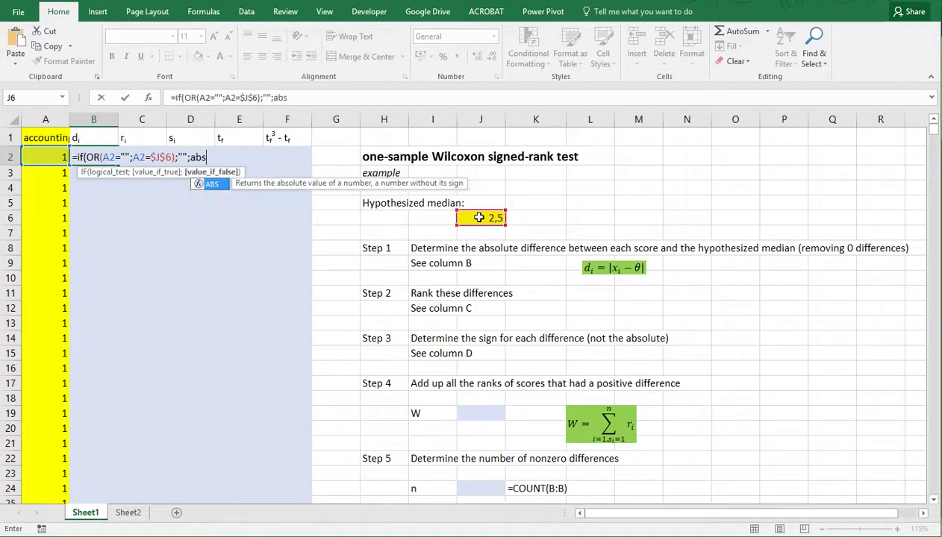
type("(")
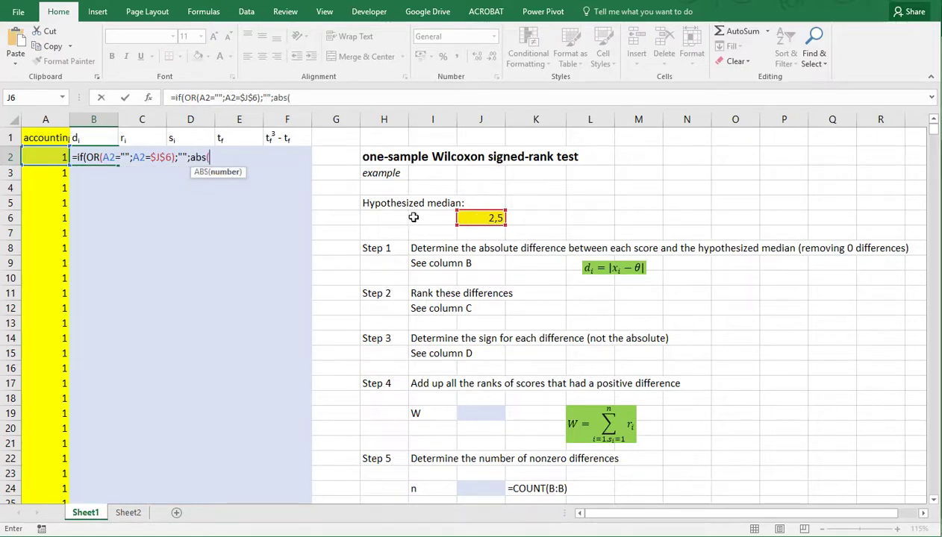
left_click(50, 156)
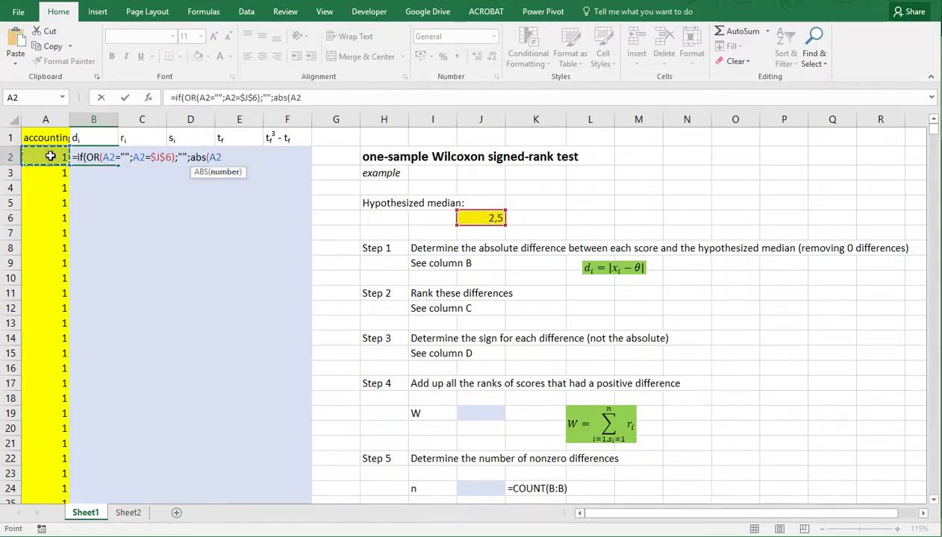
type("-")
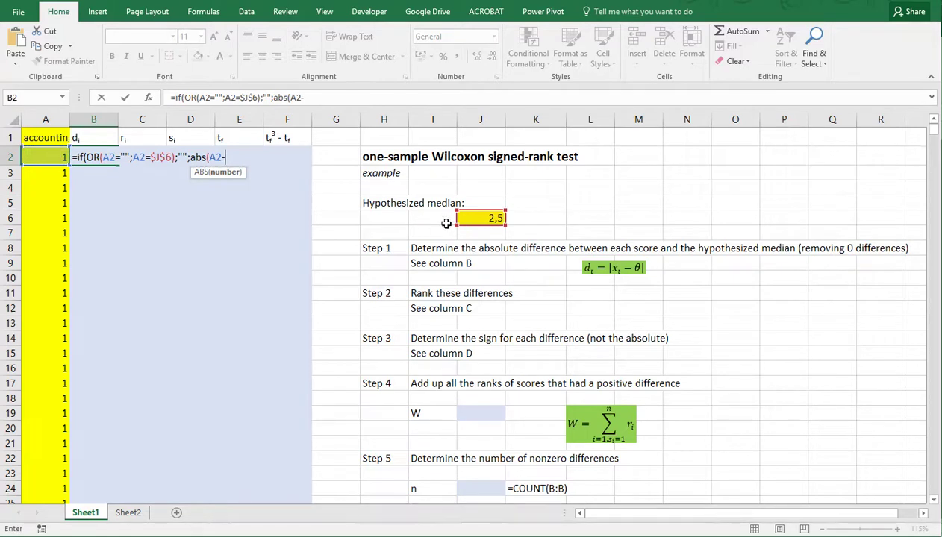
left_click(481, 218)
key("F4")
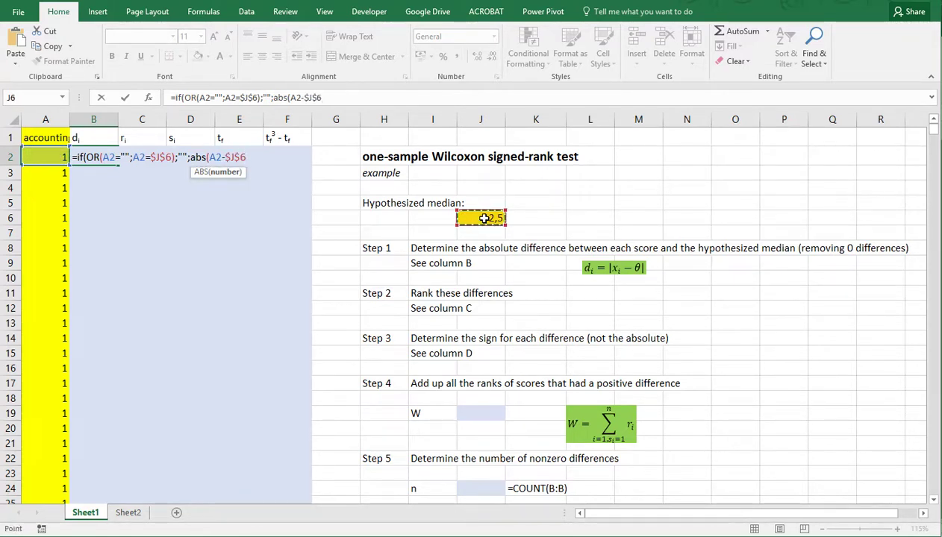
type("))")
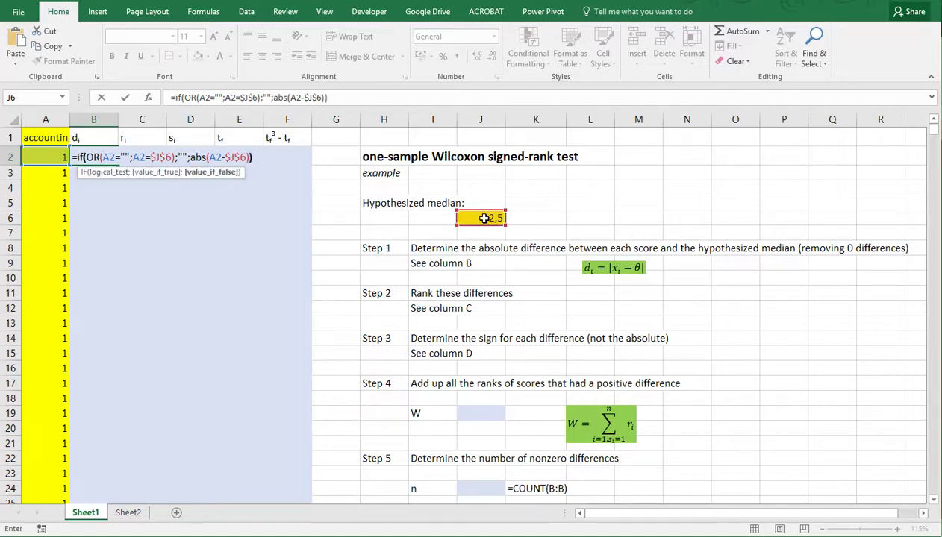
key("ctrl+Return")
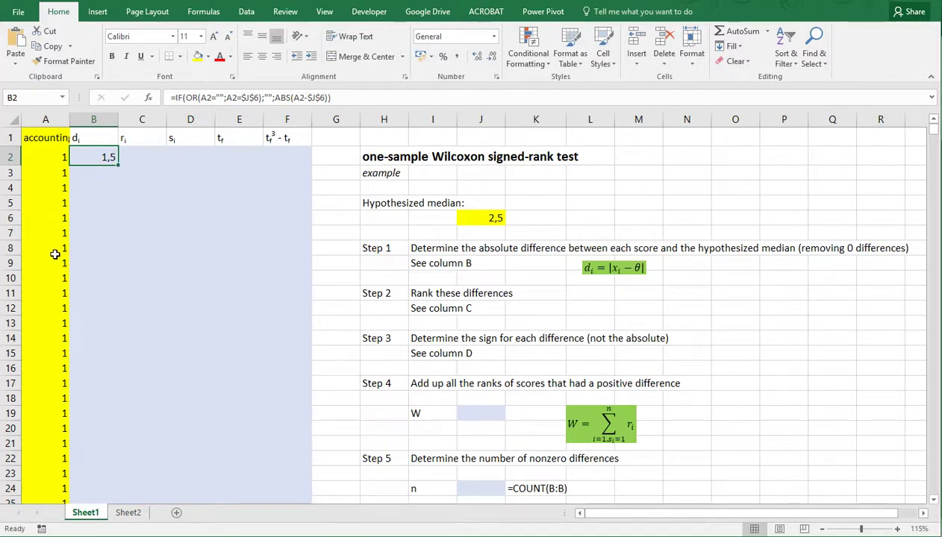
double_click(118, 168)
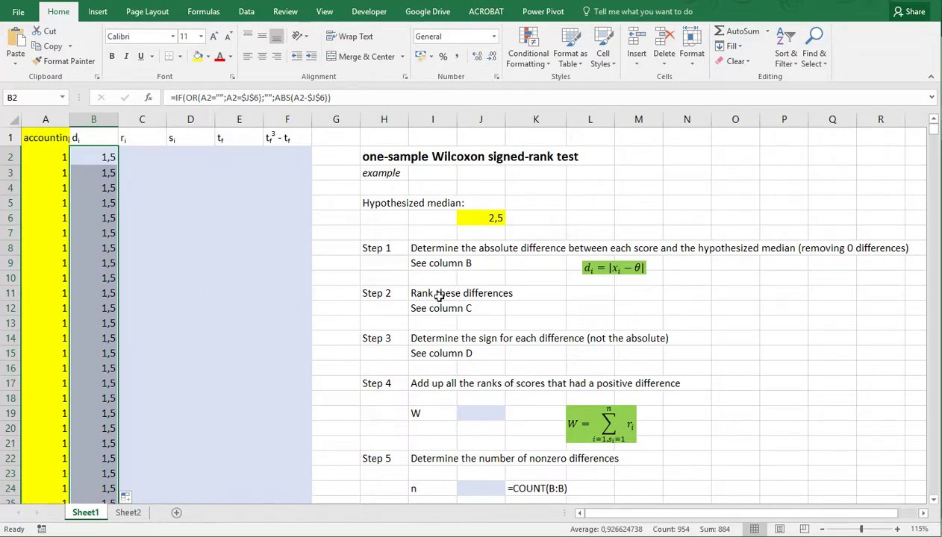
Step: Enter the ascending average rank formula =IF(B2="";"";RANK.AVG(B2;B:B;1)) in cell C2
left_click(141, 156)
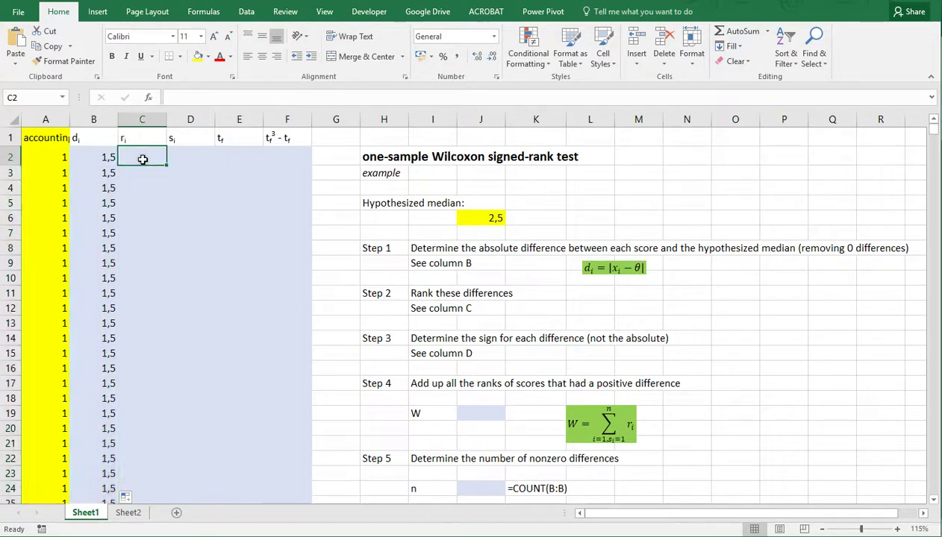
type("=")
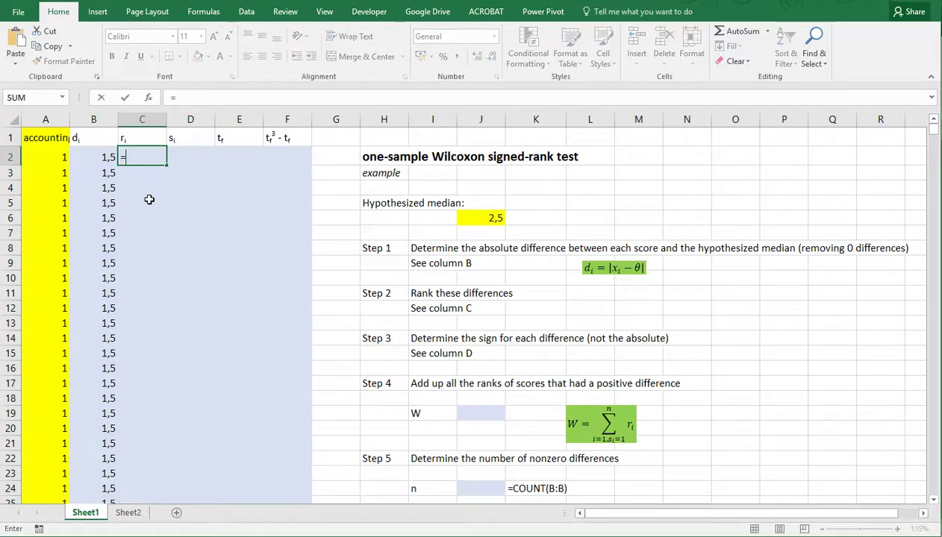
type("if(")
key("Left")
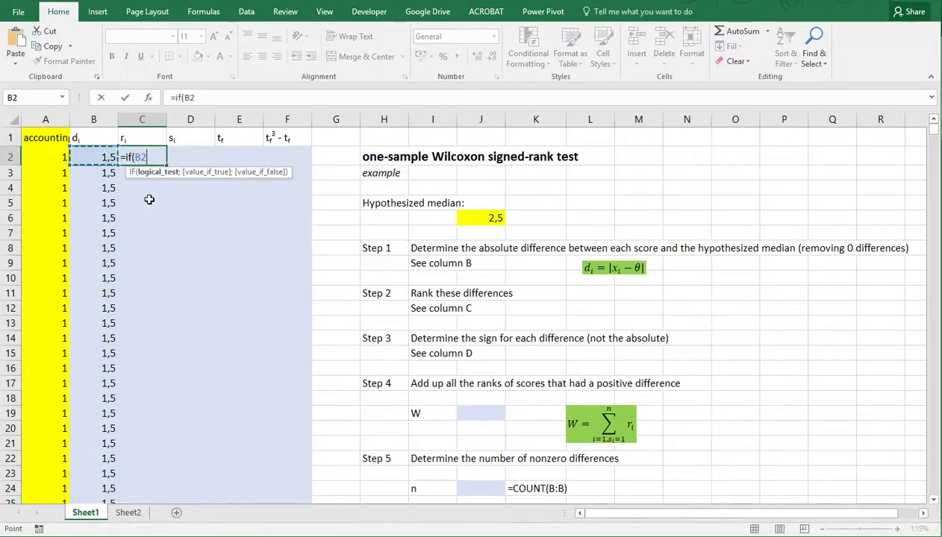
type("=\"\";\"\";")
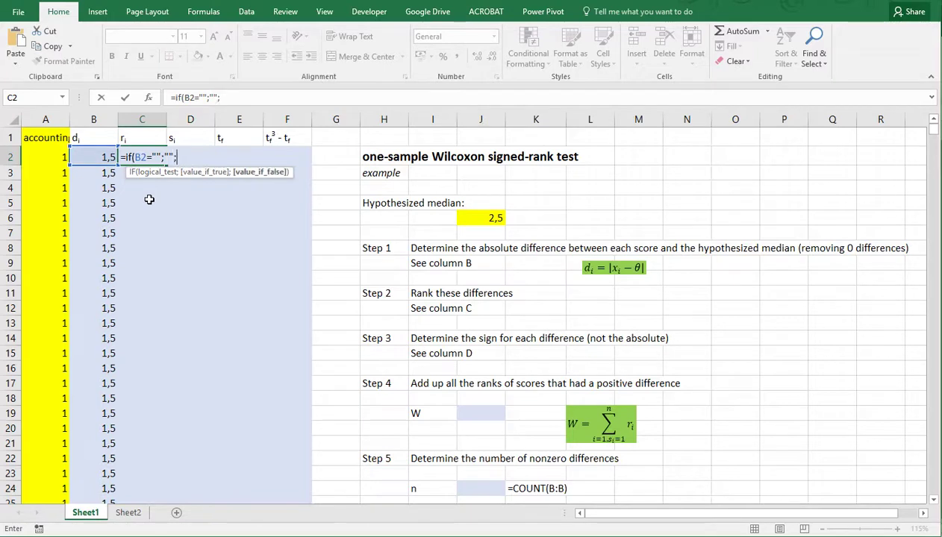
type("rank.avg(")
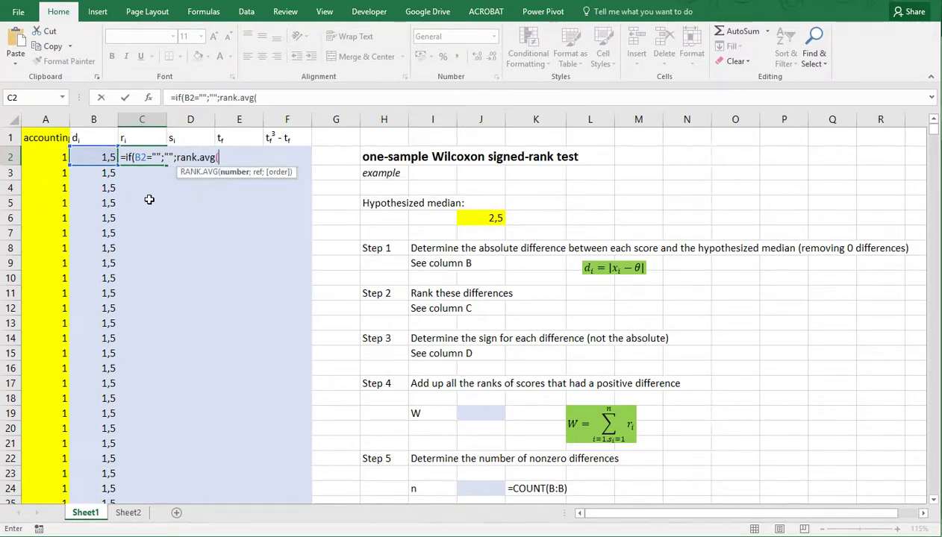
left_click(94, 159)
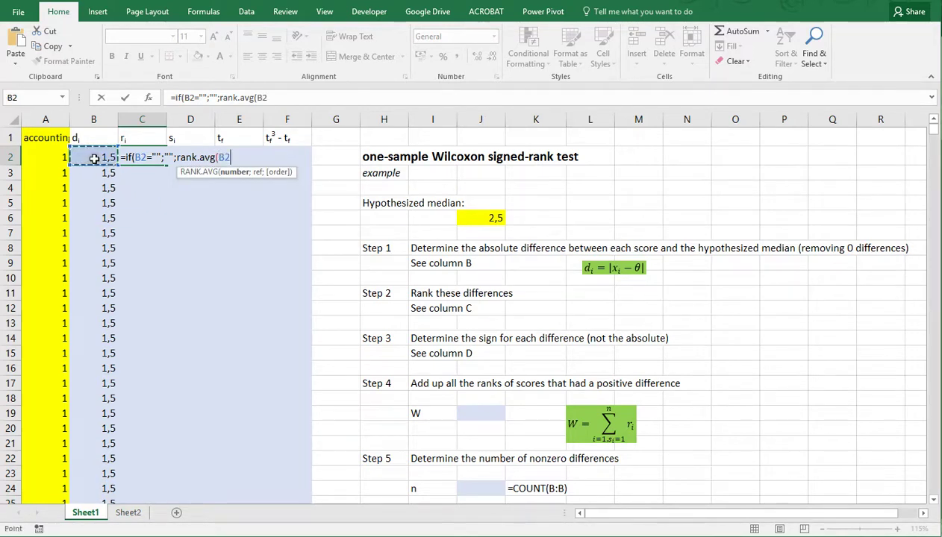
type(";")
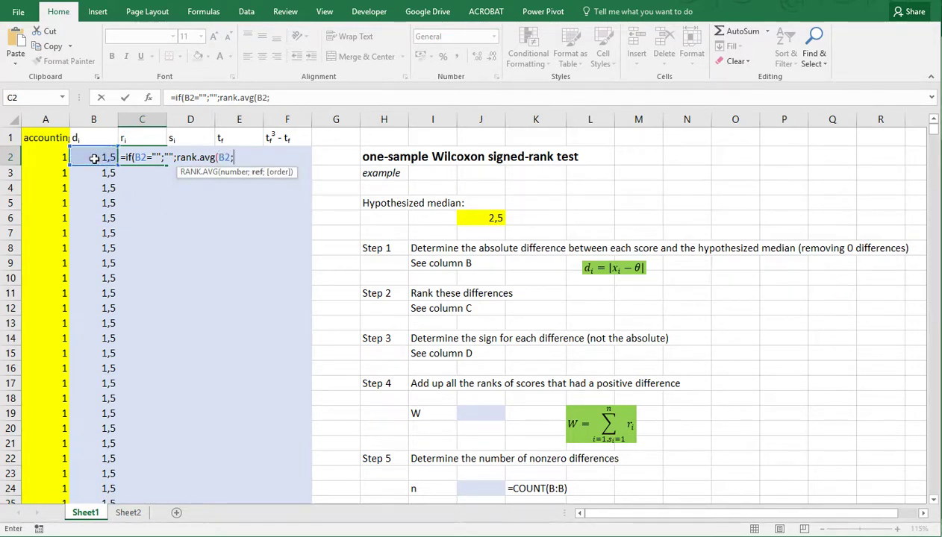
left_click(90, 119)
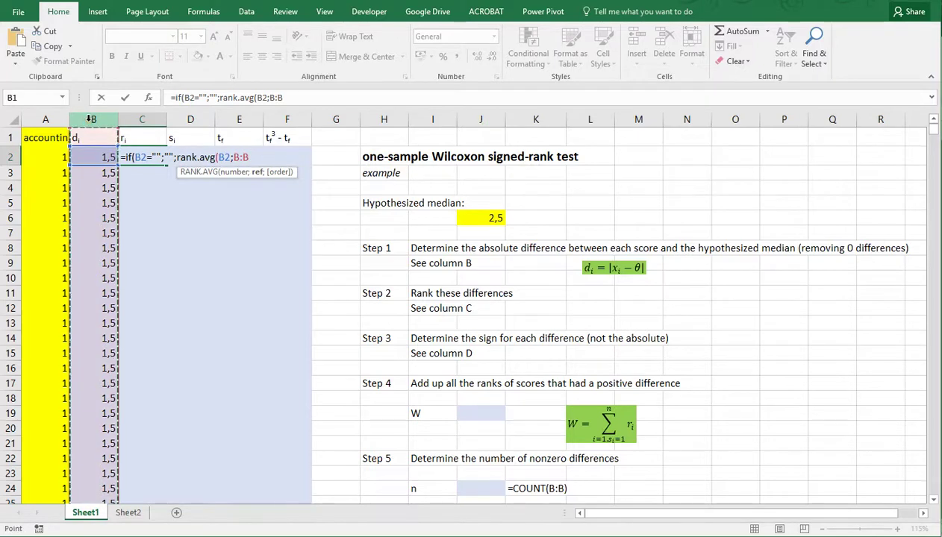
type(";")
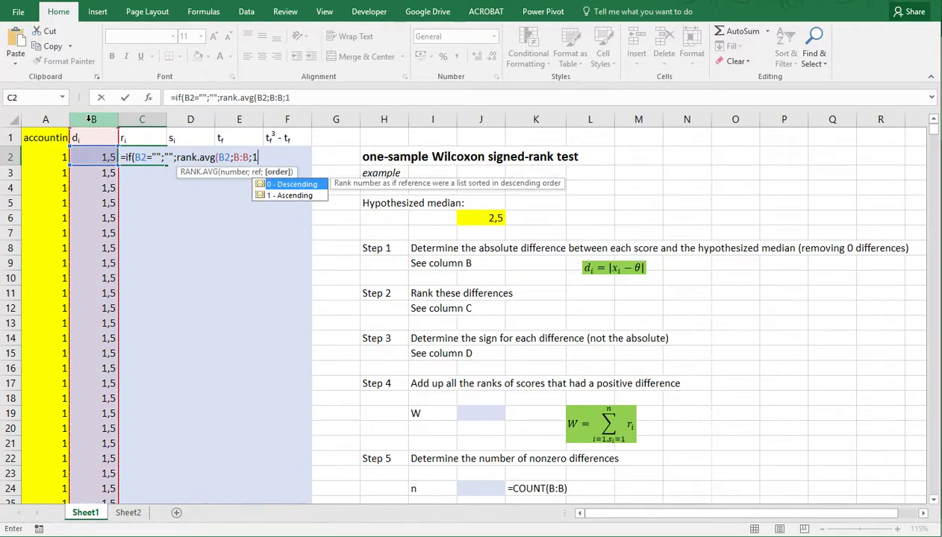
type("1)")
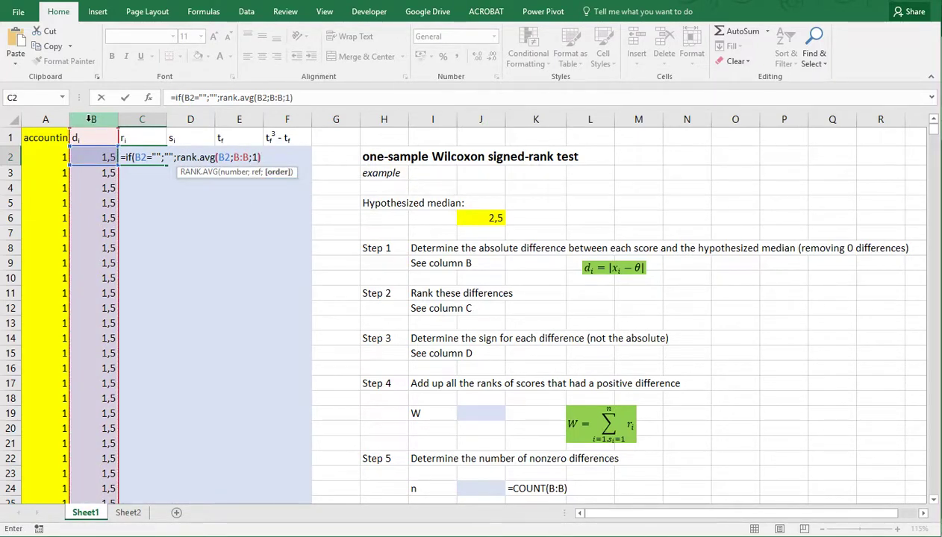
key("ctrl+Return")
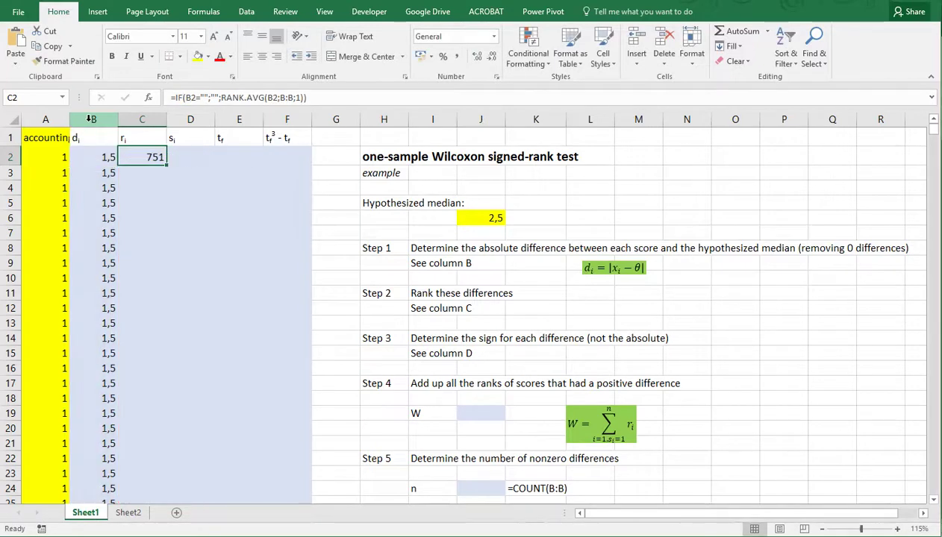
Step: Fill the average rank formula from C2 down column C for all scores
double_click(167, 166)
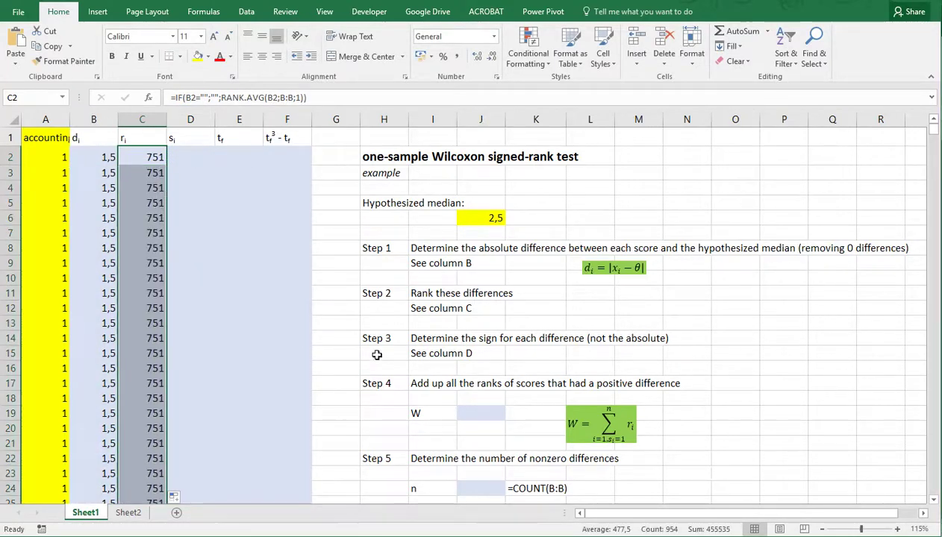
Step: Enter the sign formula =IF(C2="";"";SIGN(A2-$J$6)) in cell D2 and fill it down column D for all scores
left_click(187, 158)
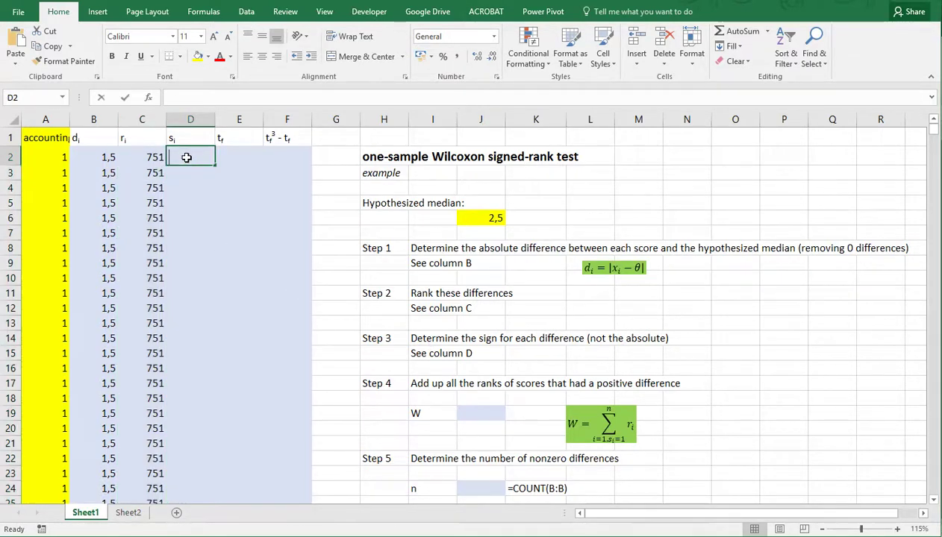
type("=if(")
key("Left")
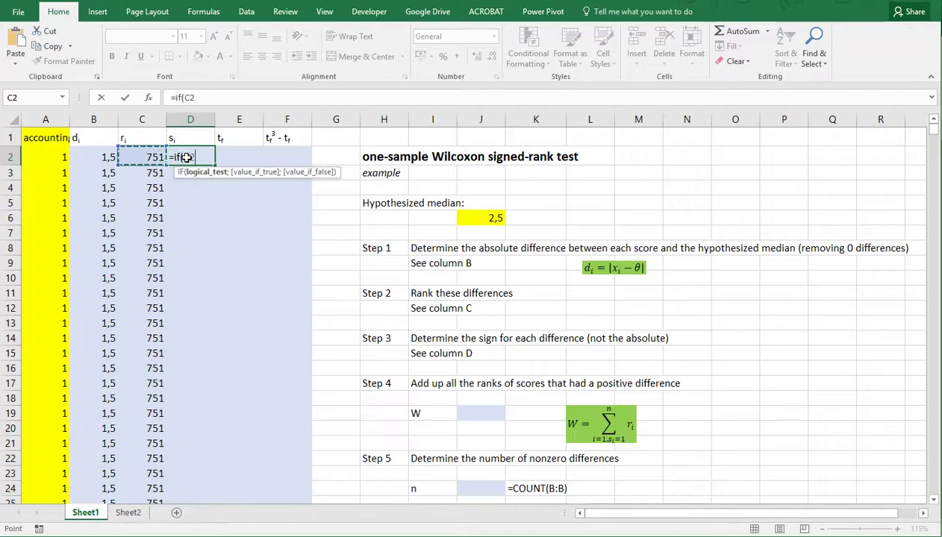
type("=\"\";\"\";")
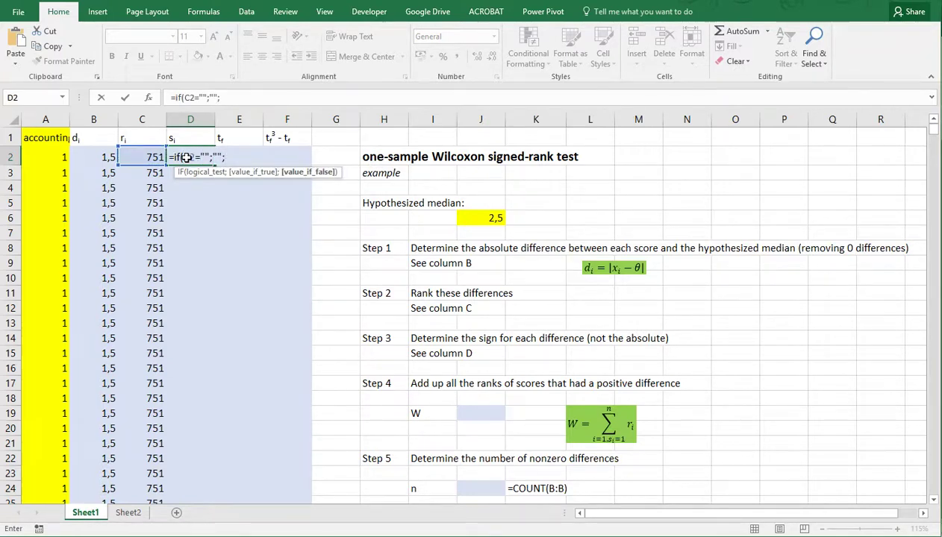
type("sign(")
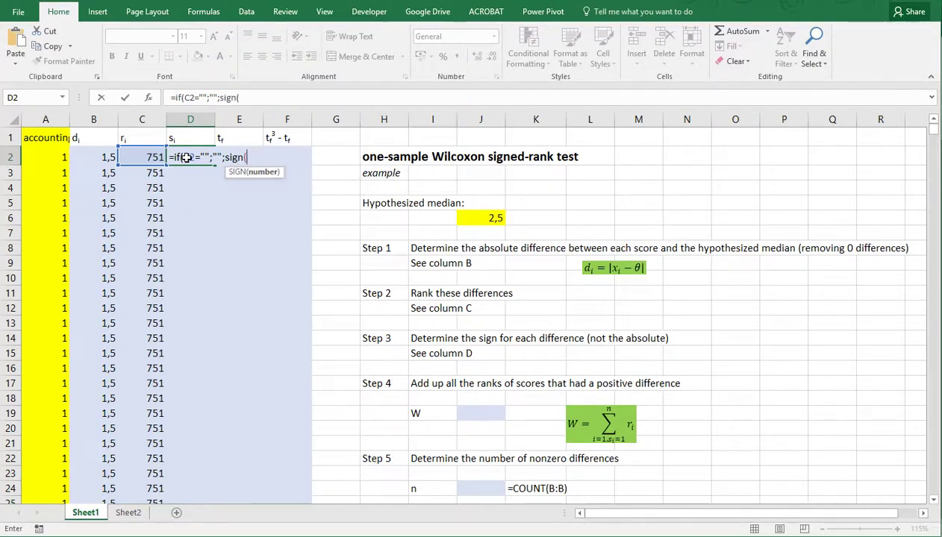
left_click(47, 156)
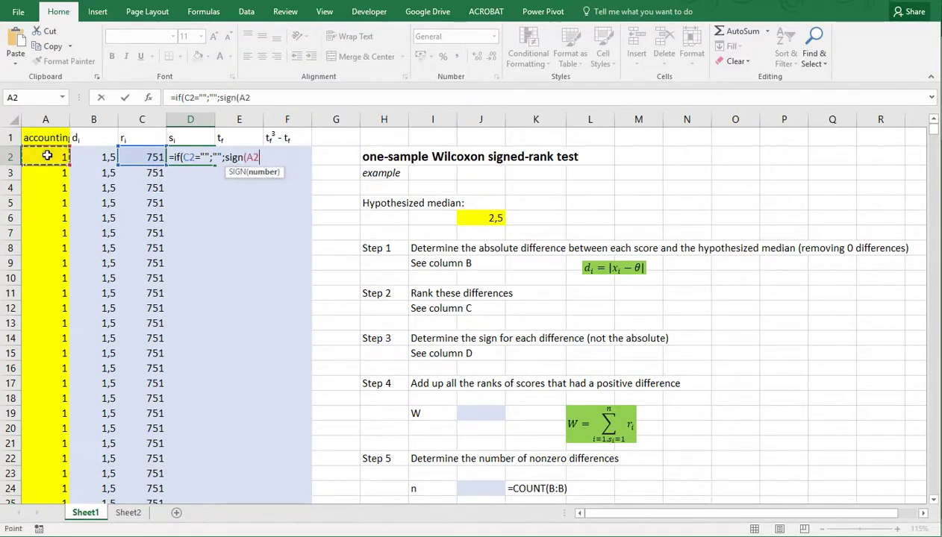
type("-")
left_click(463, 215)
key("F4")
type(")")
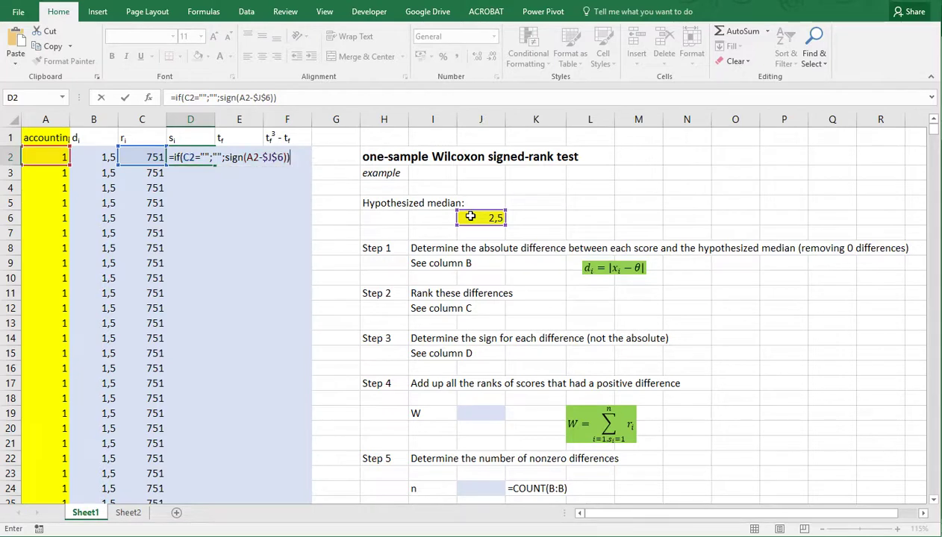
key("ctrl+Return")
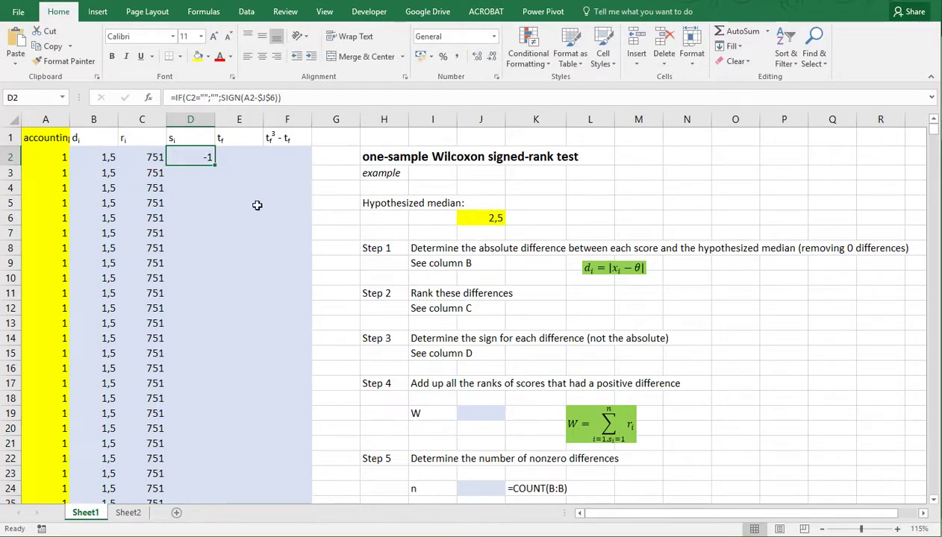
double_click(213, 164)
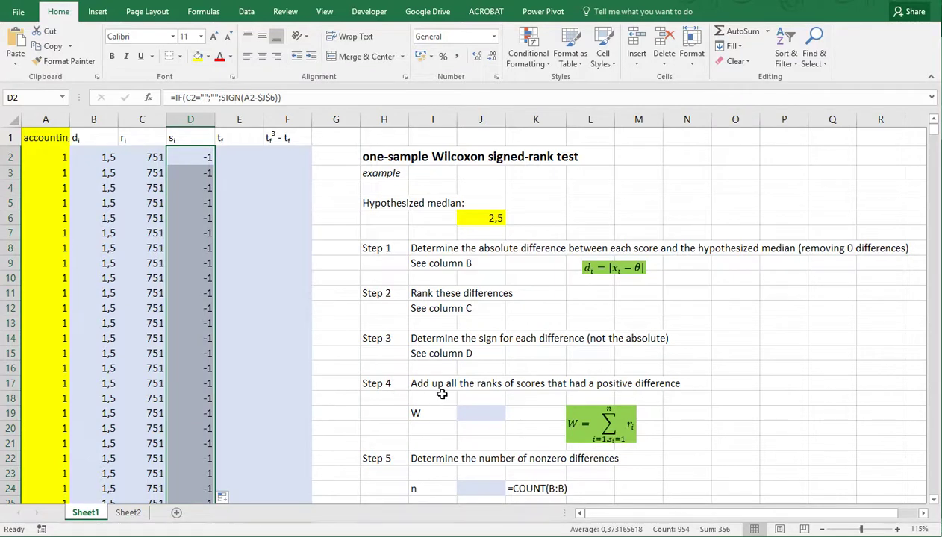
Step: Calculate W in cell J19 by summing the ranks with a positive sign: =SUMIF(D:D;1;C:C)
left_click(485, 413)
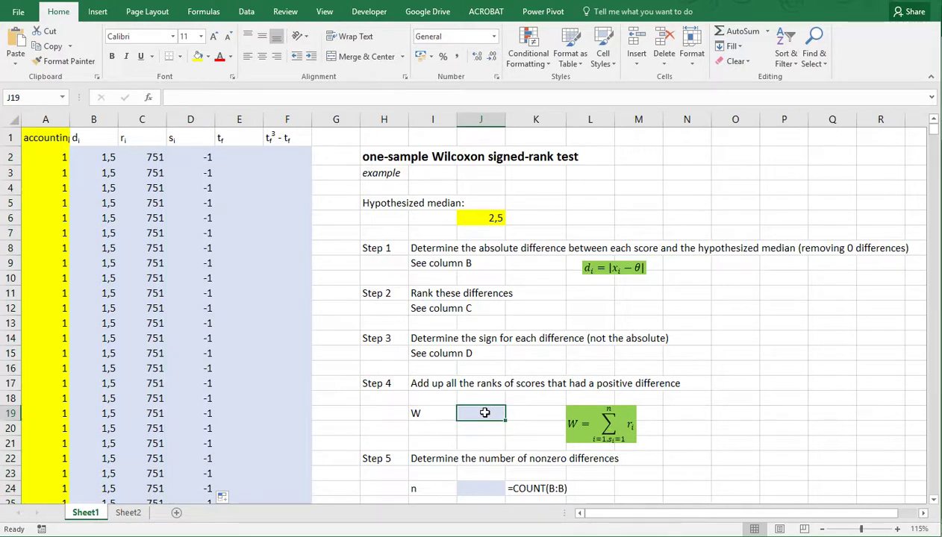
type("=su")
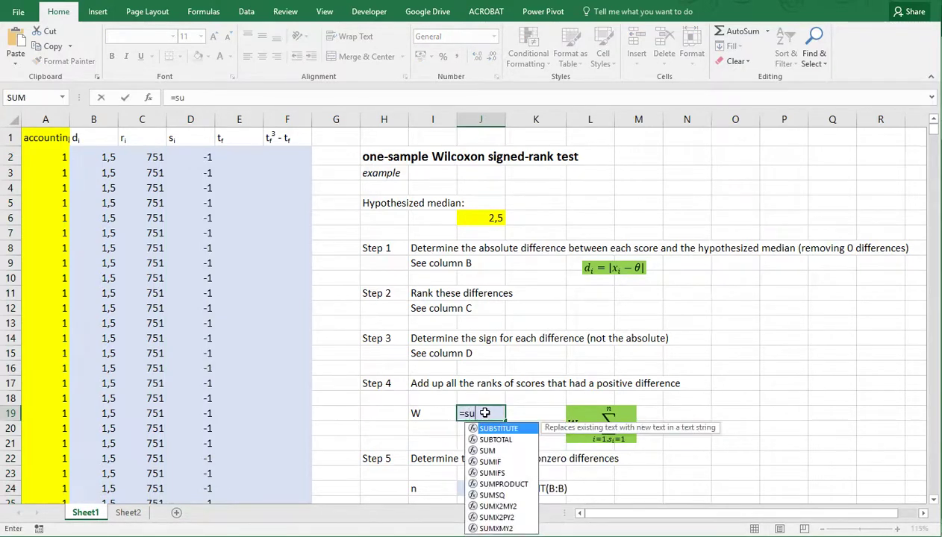
type("mif(")
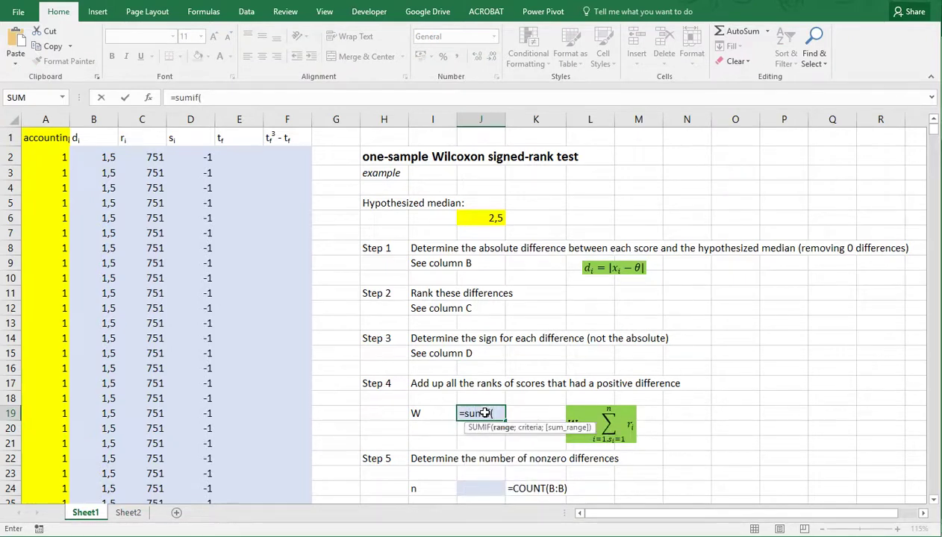
left_click(191, 119)
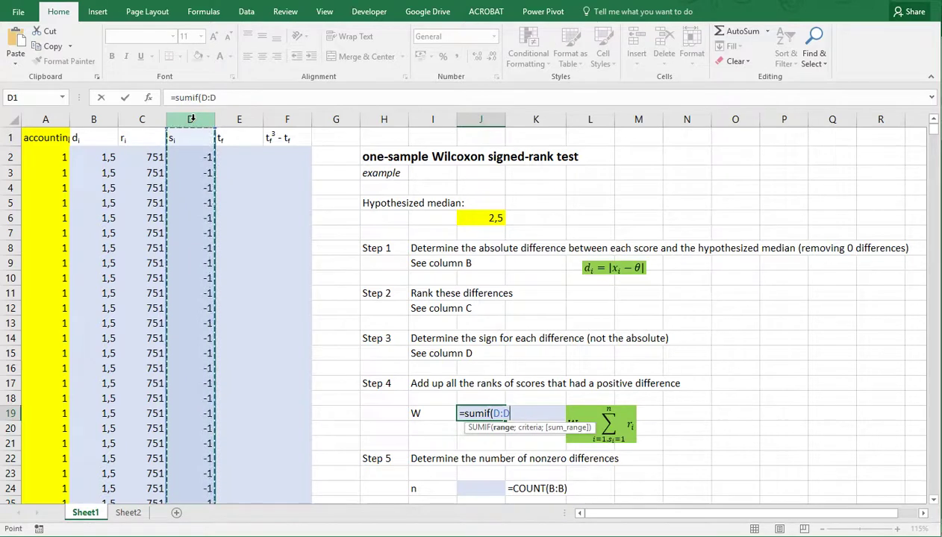
type(";")
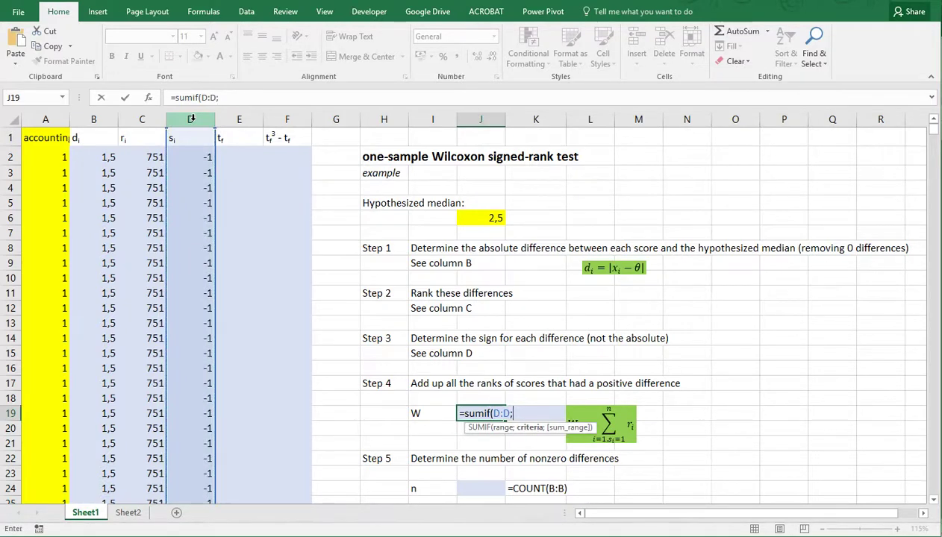
type("1;")
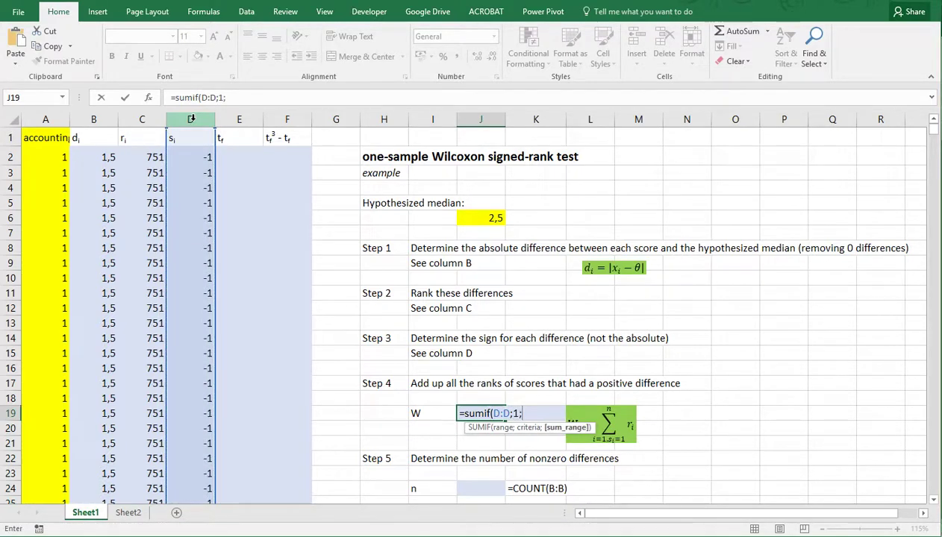
left_click(132, 118)
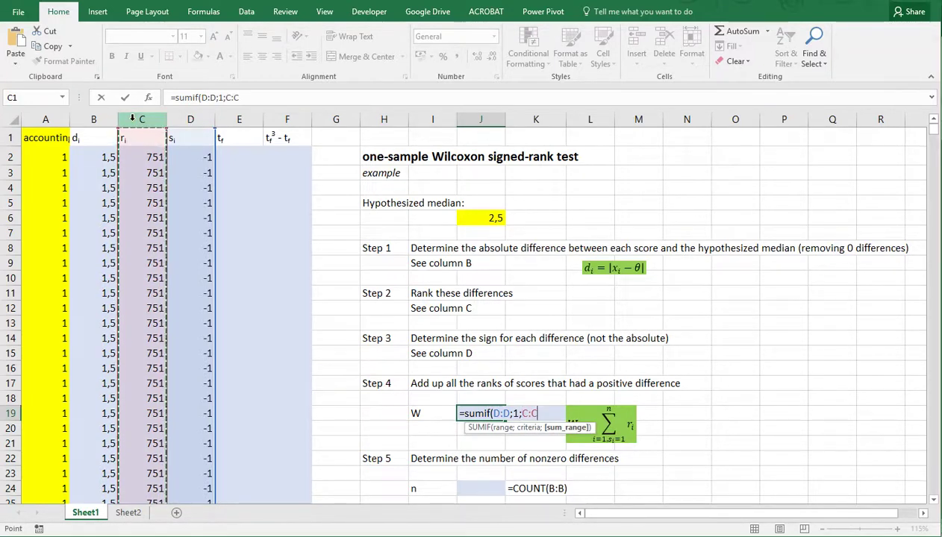
key("ctrl+Return")
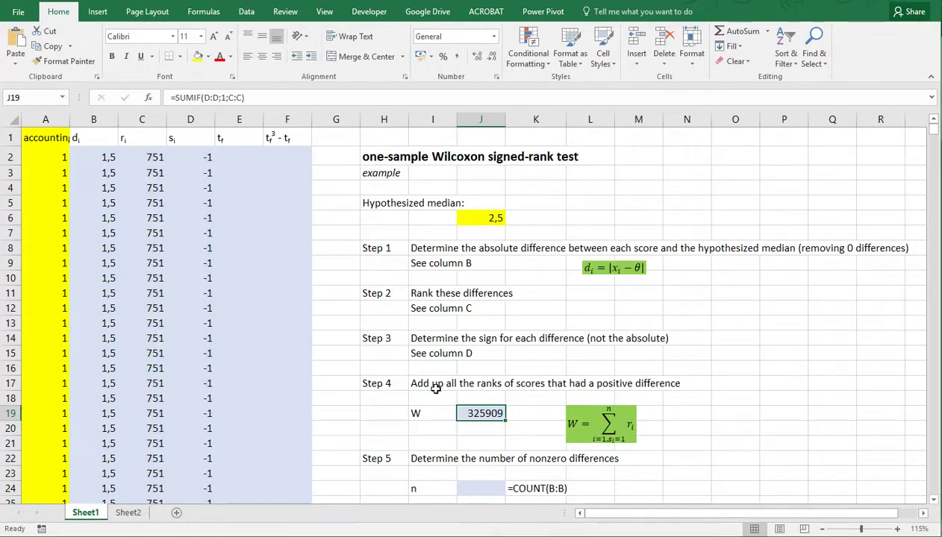
Step: Count the nonzero differences in cell J24 with =COUNT(B:B)
scroll(435, 388, "down", 1)
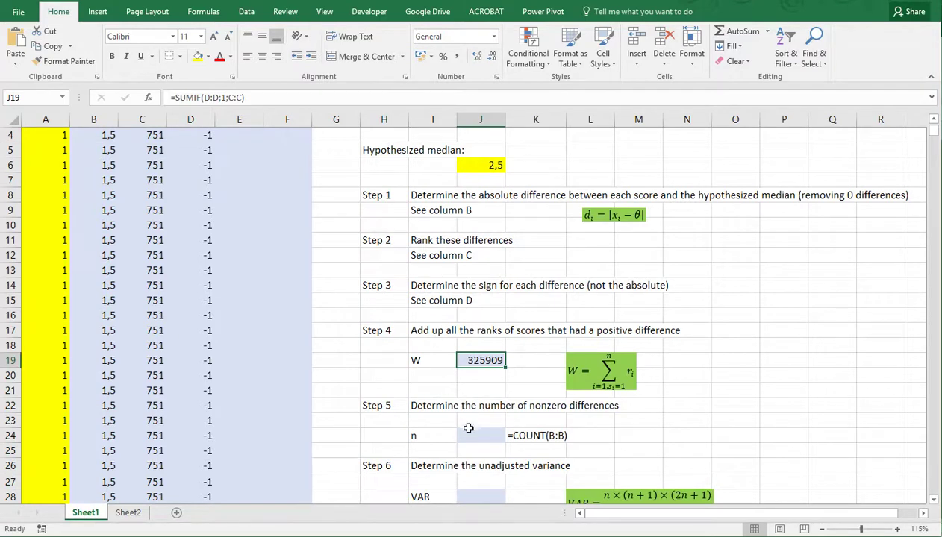
left_click(471, 434)
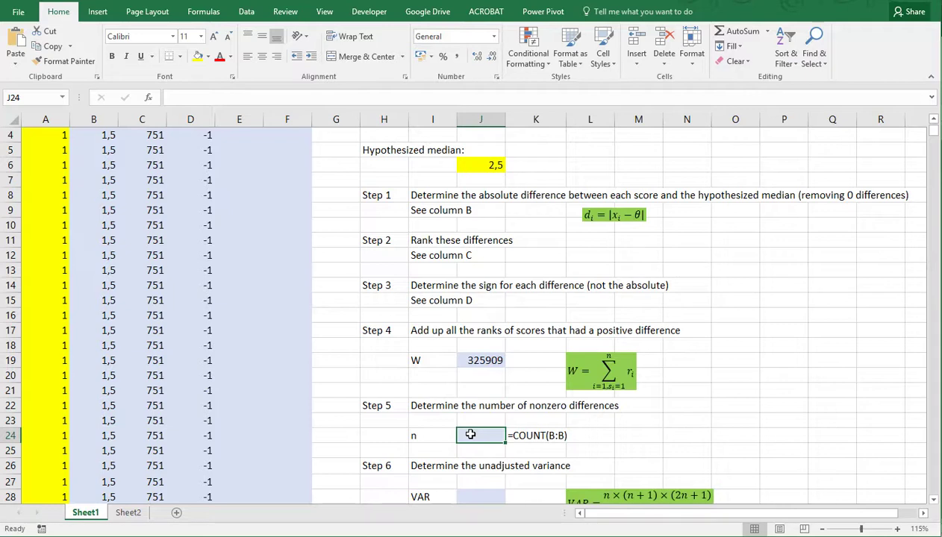
type("=")
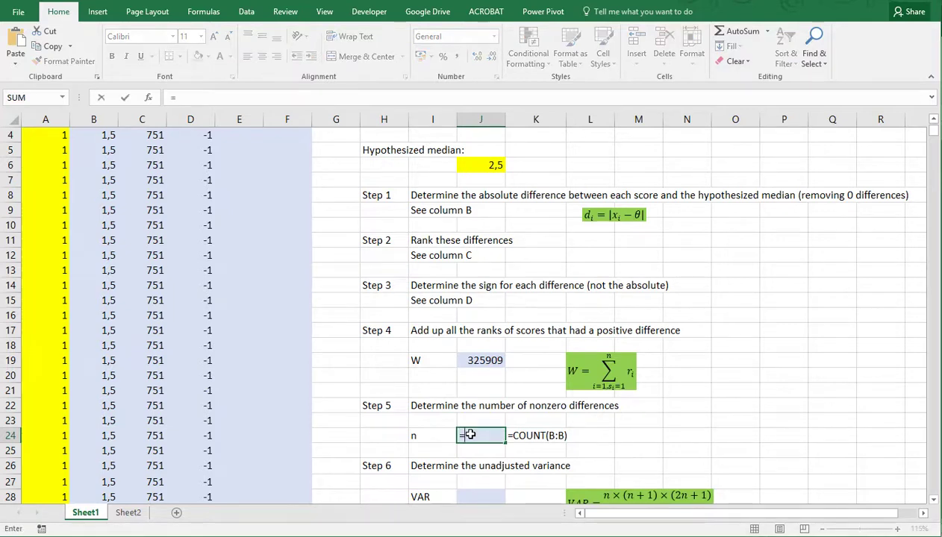
type("count")
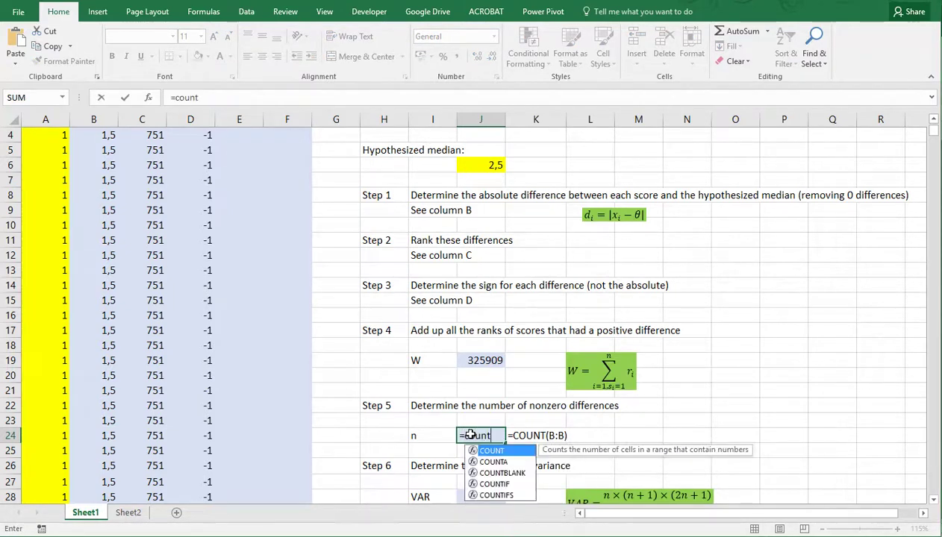
type("(B:B)")
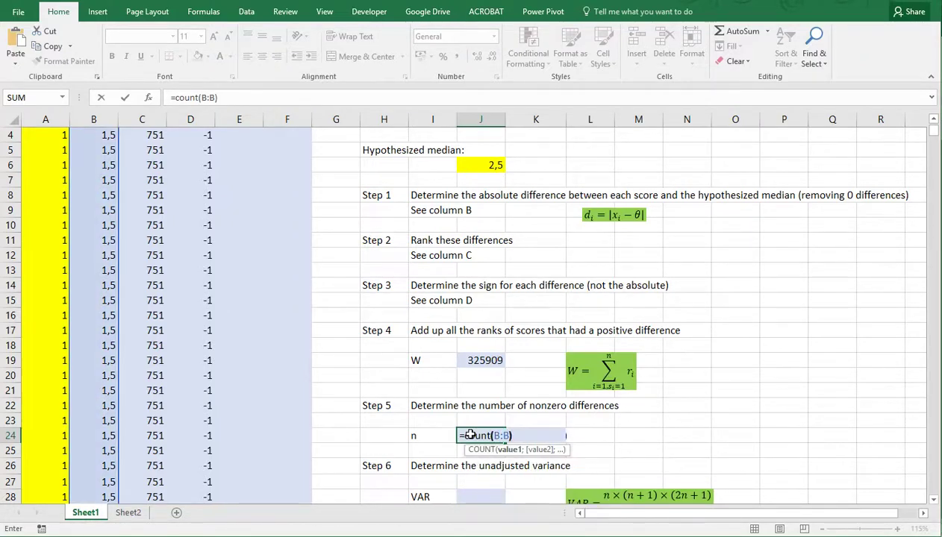
key("Return")
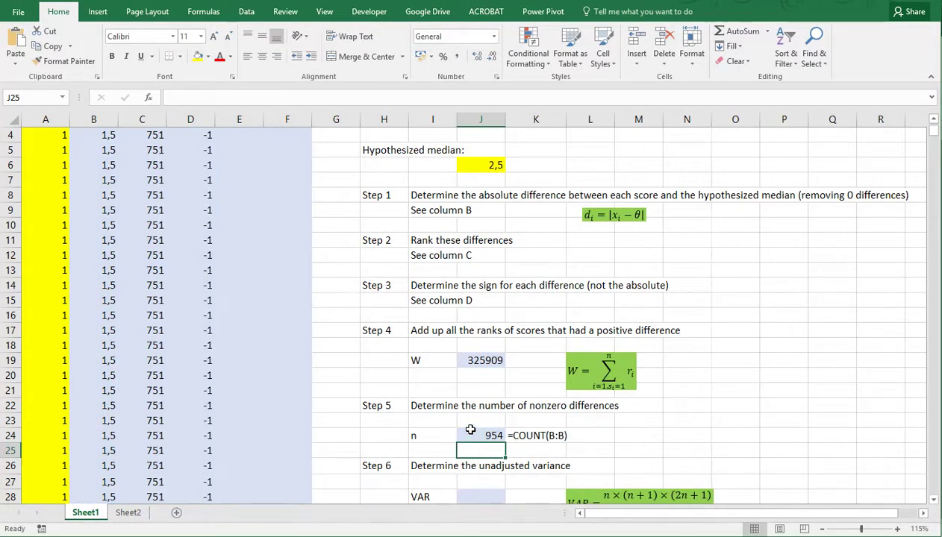
Step: Calculate the unadjusted variance in cell J28 with =J24*(J24+1)*(2*J24+1)/24
scroll(470, 432, "down", 1)
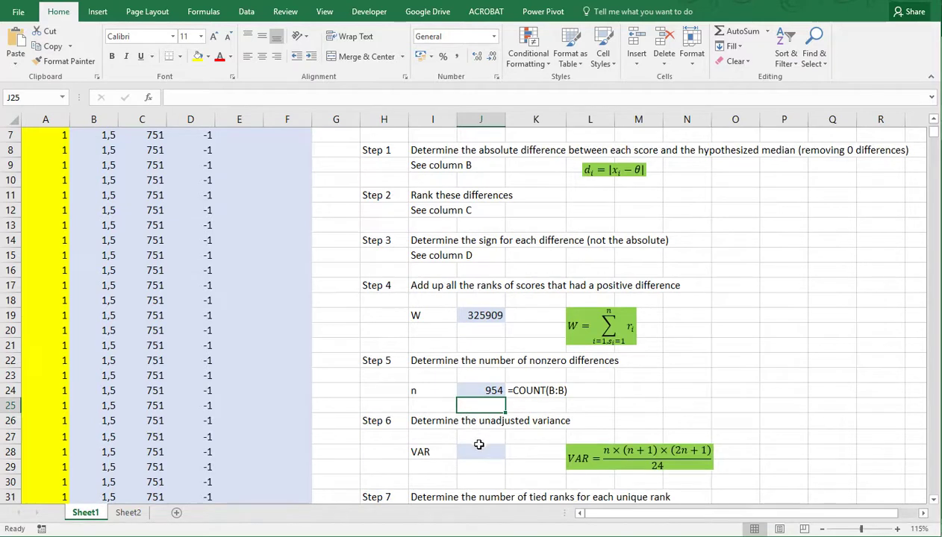
left_click(480, 452)
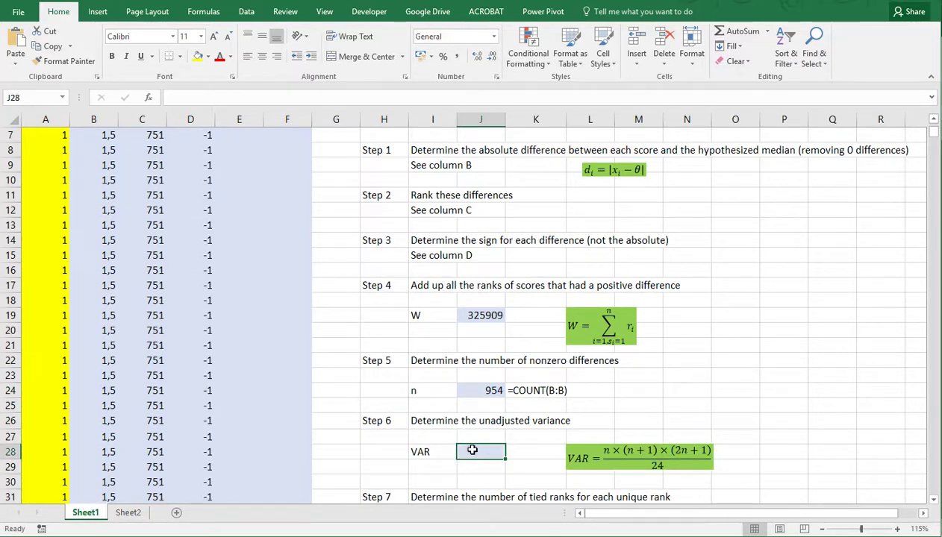
type("=")
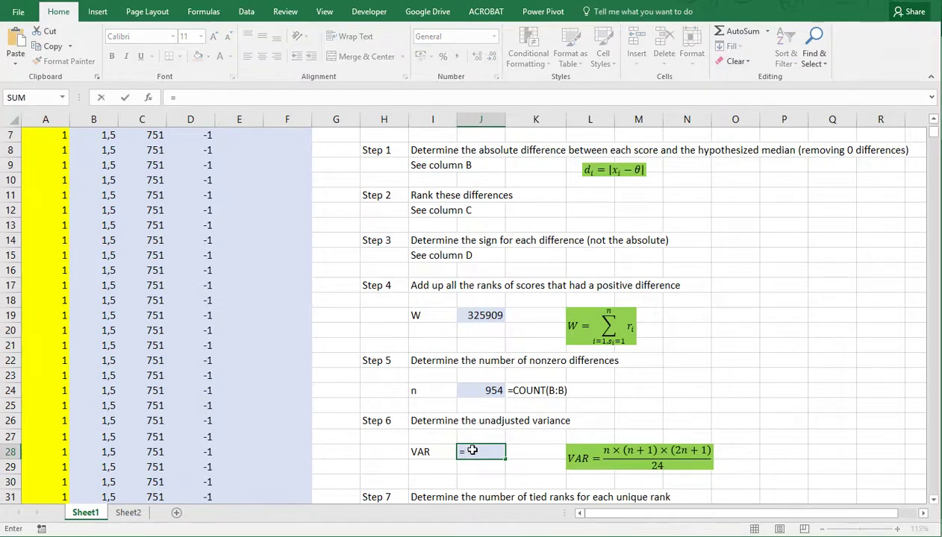
left_click(485, 390)
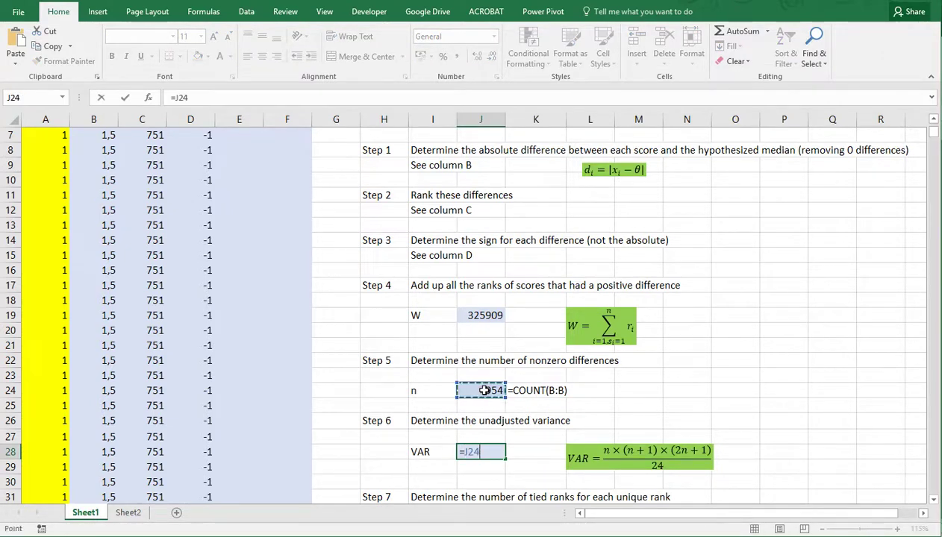
type("*(")
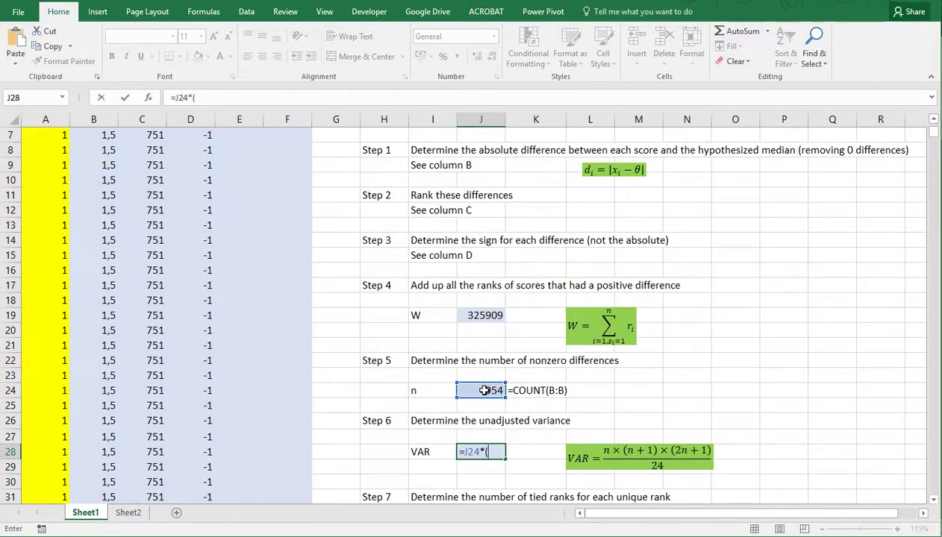
left_click(485, 391)
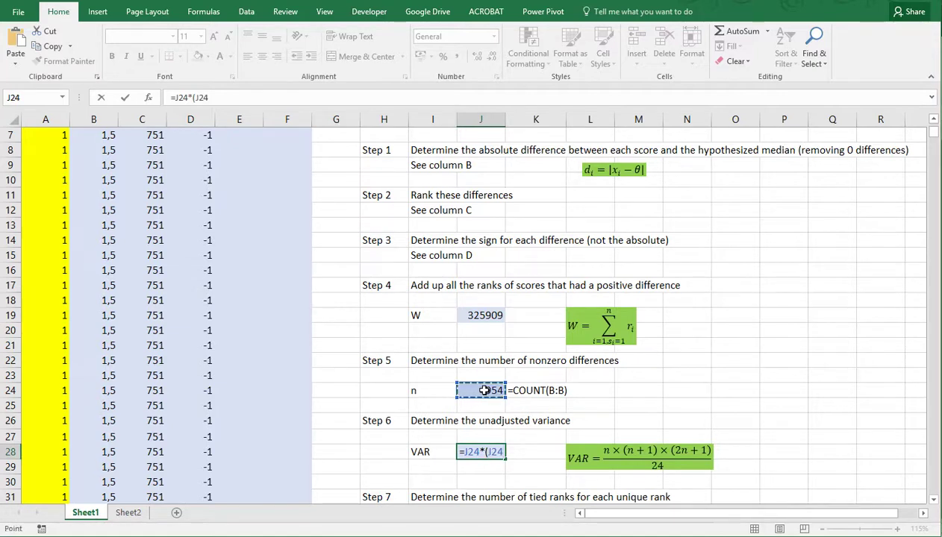
type("+1)")
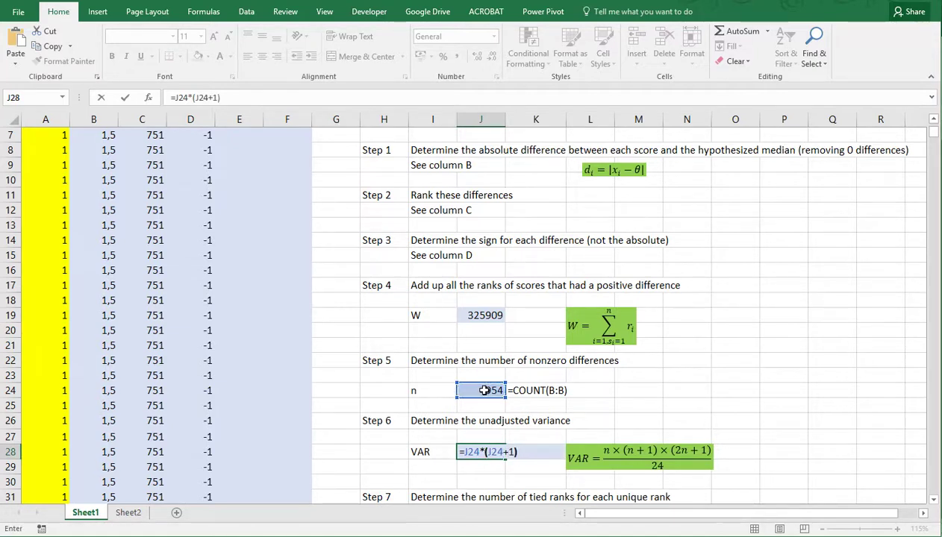
type("*(2*")
left_click(484, 391)
type("+1)")
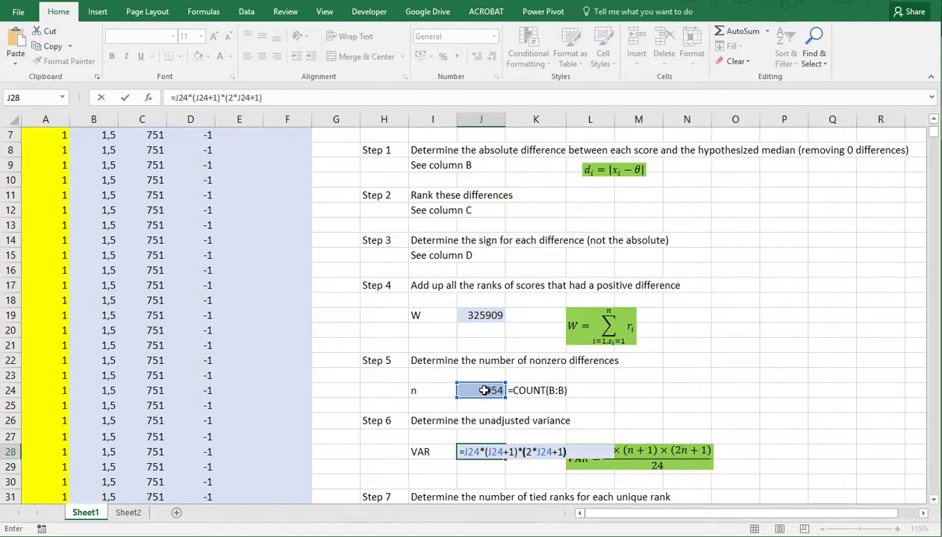
type("/")
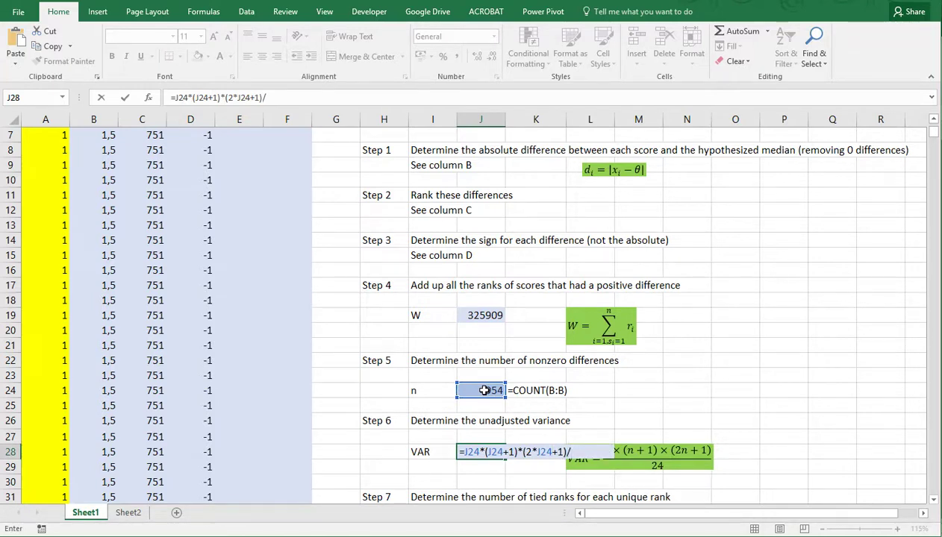
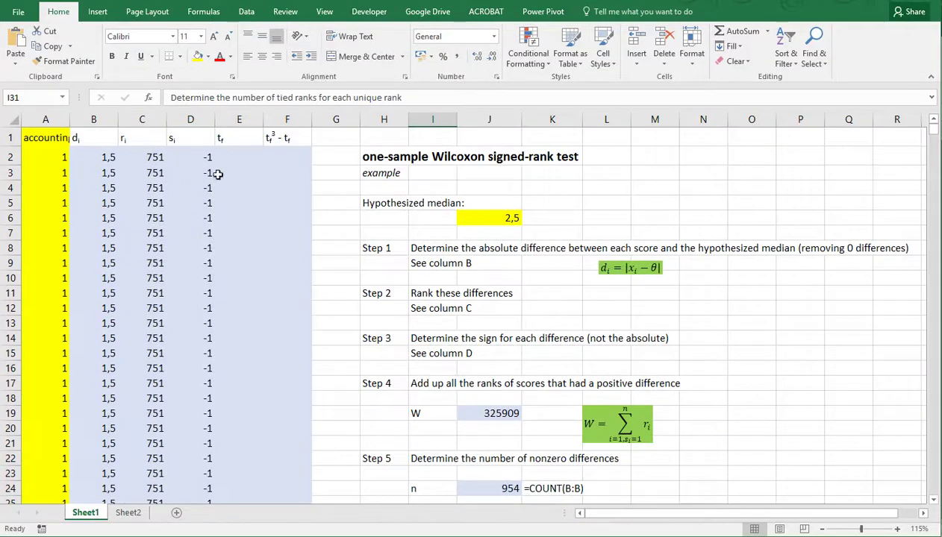
Step: Count the ties for the first rank in cell E2 with =IF(C2="";"";COUNTIF(C:C;C2))
left_click(230, 155)
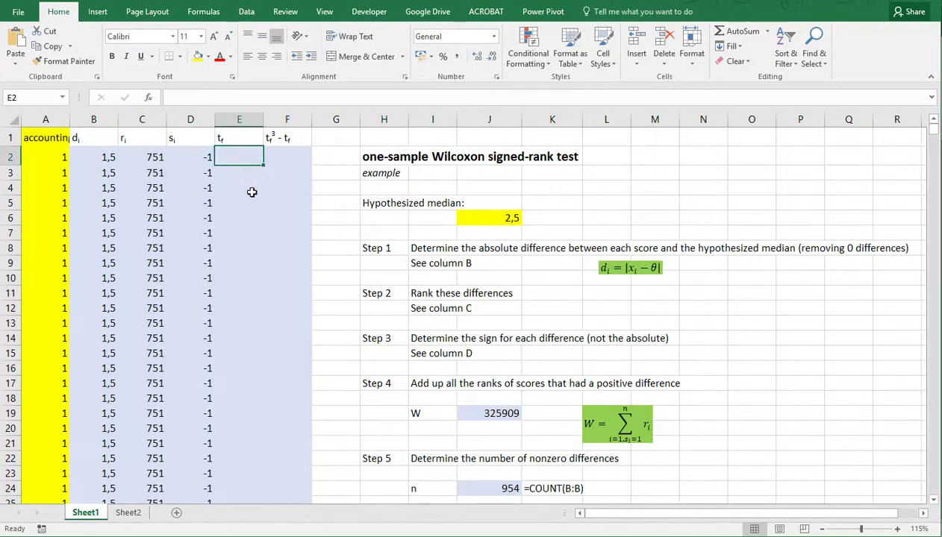
type("=if(")
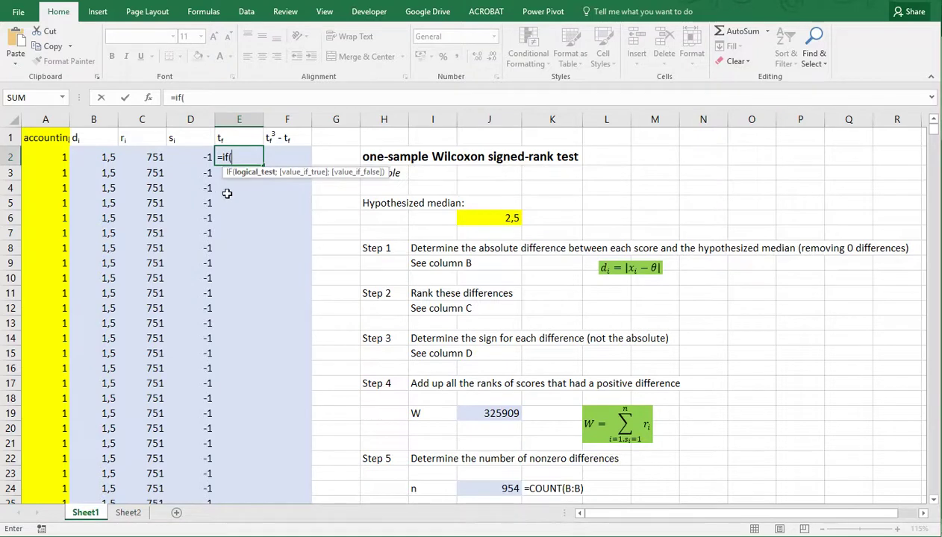
left_click(147, 158)
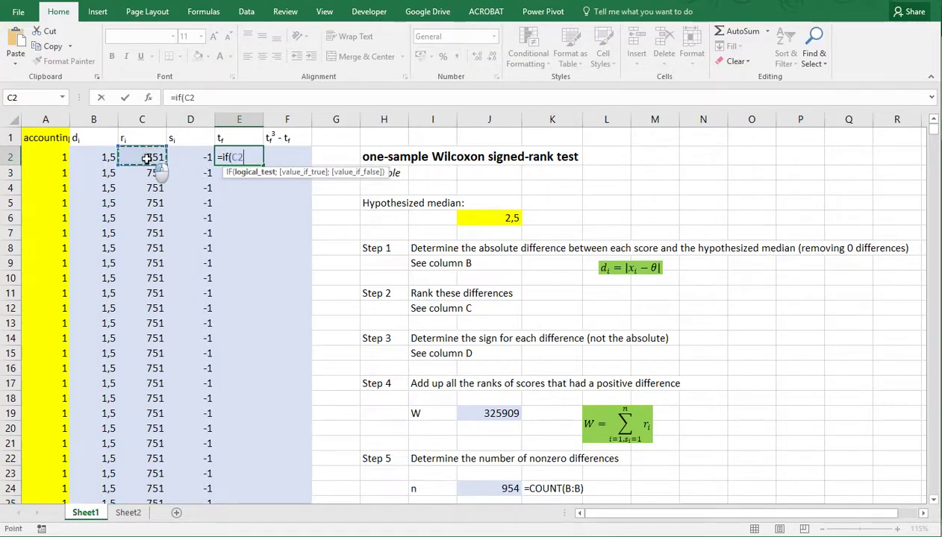
type("=")
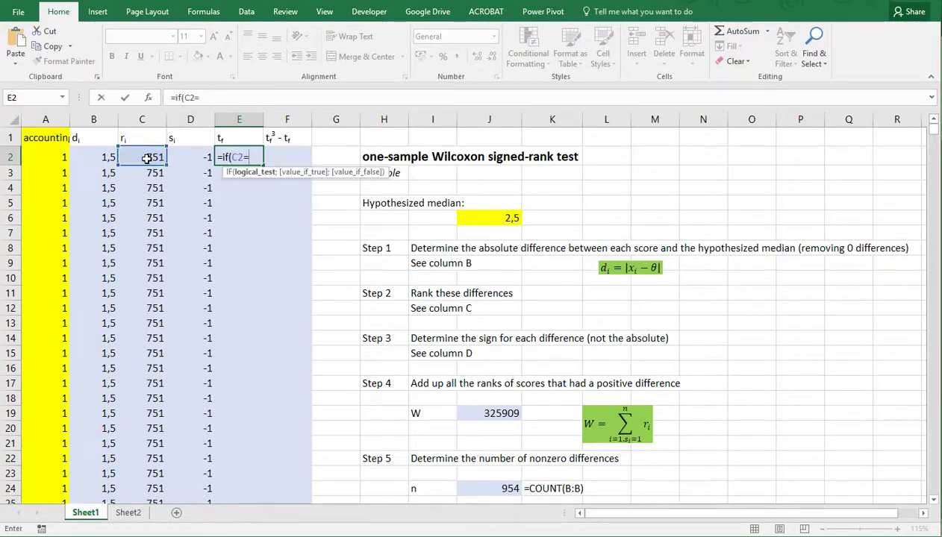
type("\"\";\"\"")
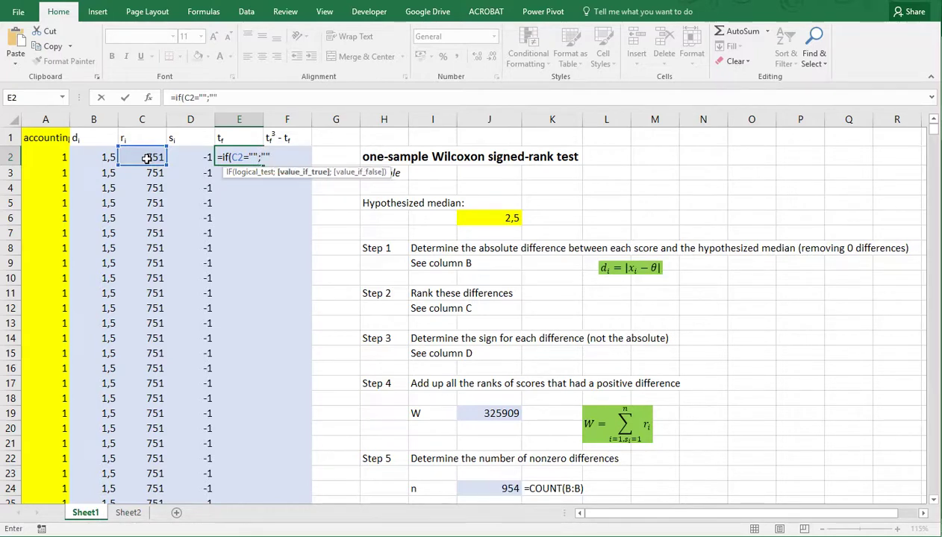
type(";")
type("c")
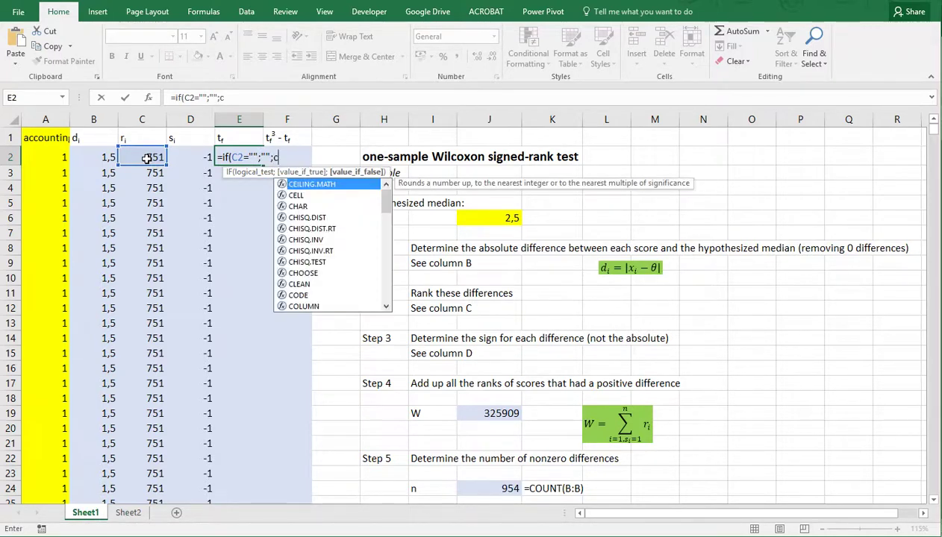
type("ountif(")
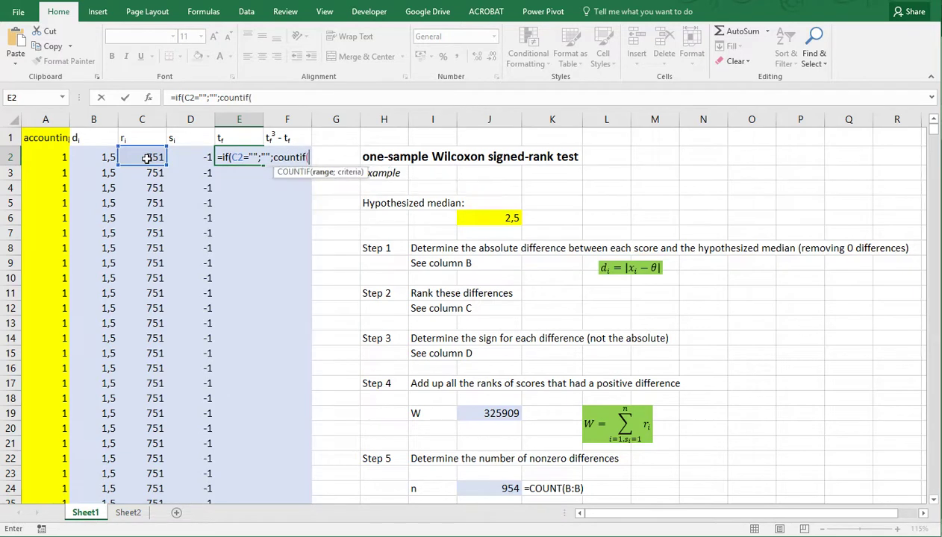
left_click(143, 120)
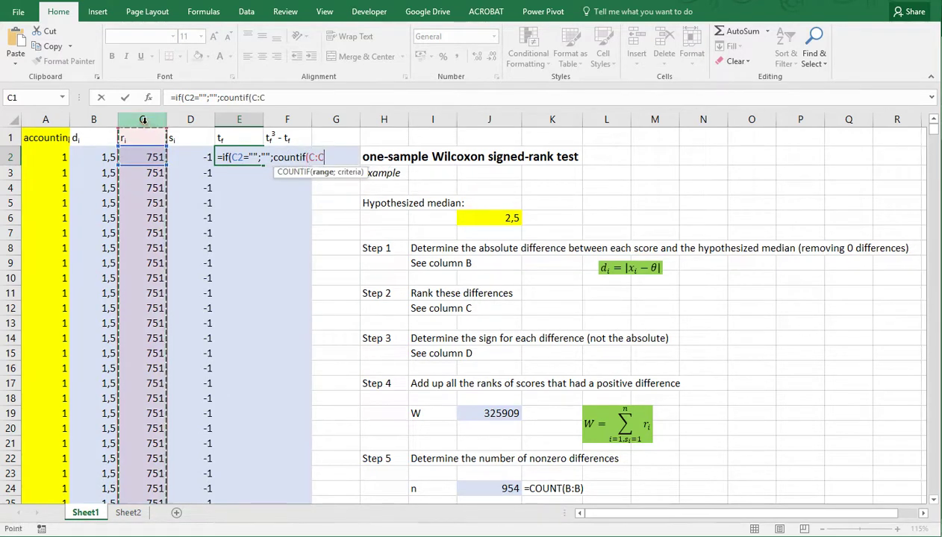
type(";")
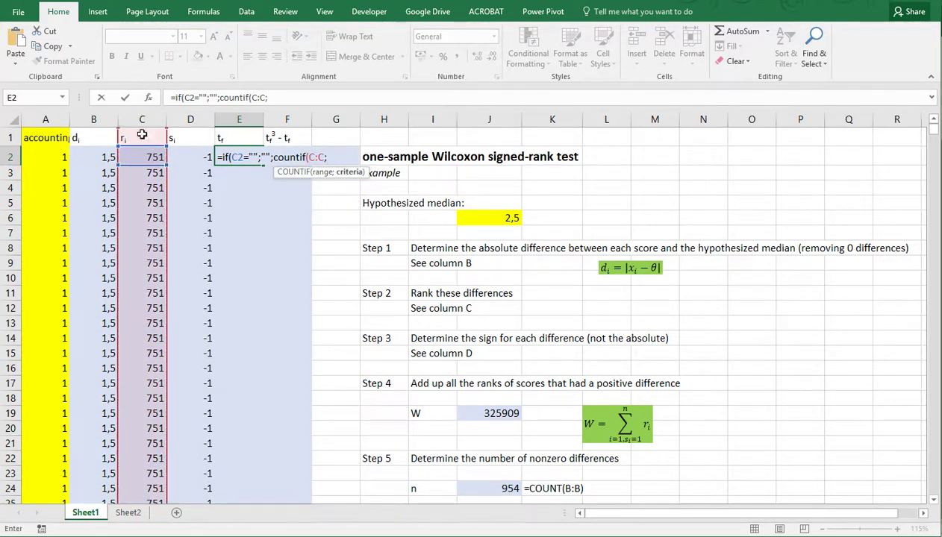
left_click(146, 154)
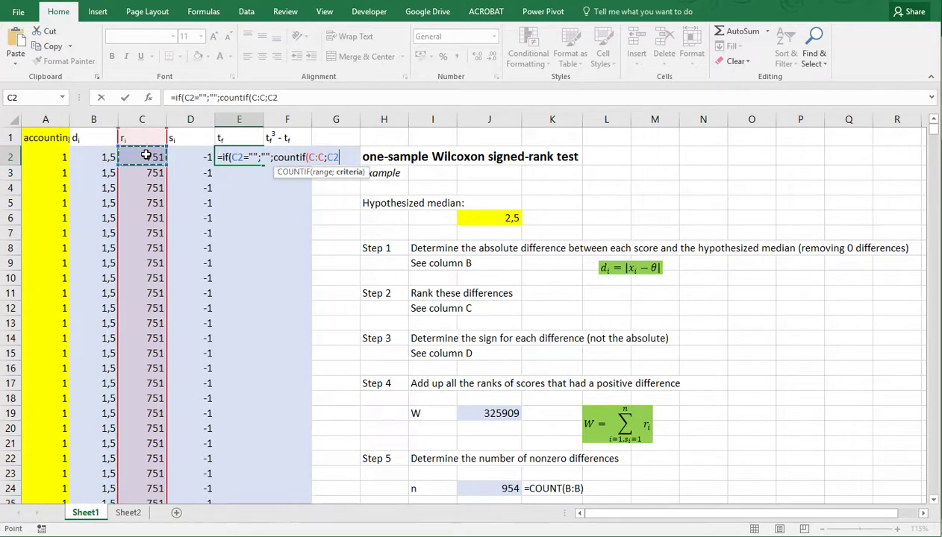
type(")")
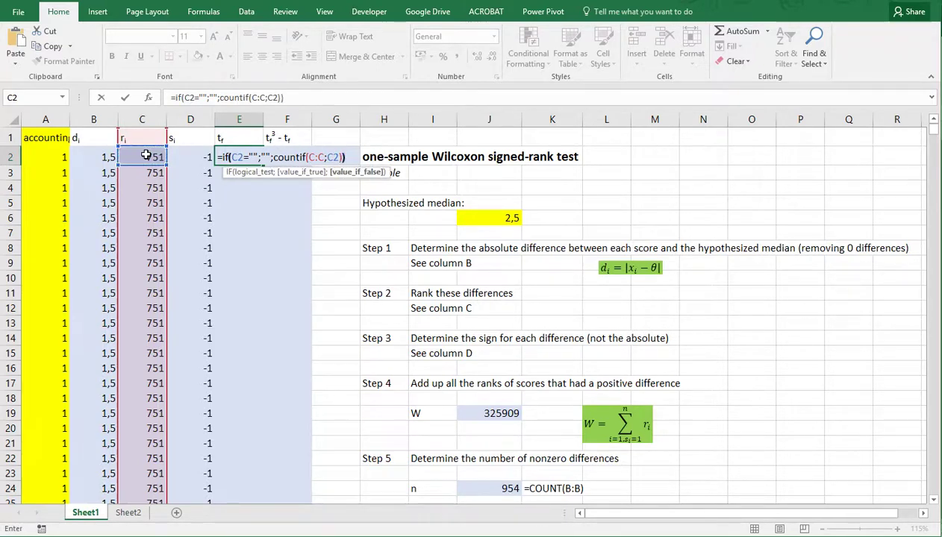
type(")")
key("Return")
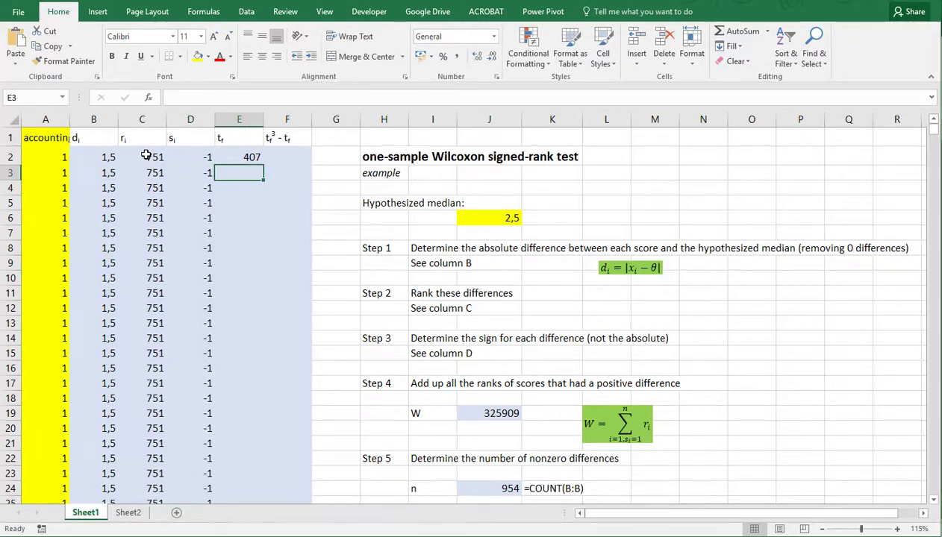
Step: Write a formula in cell E3 that counts ties only for ranks not listed above: =IF(C3="";"";IF(COUNTIF(C2:C2;C3)>0;"";COUNTIF(C:C;C3)))
left_click(146, 156)
key("Right")
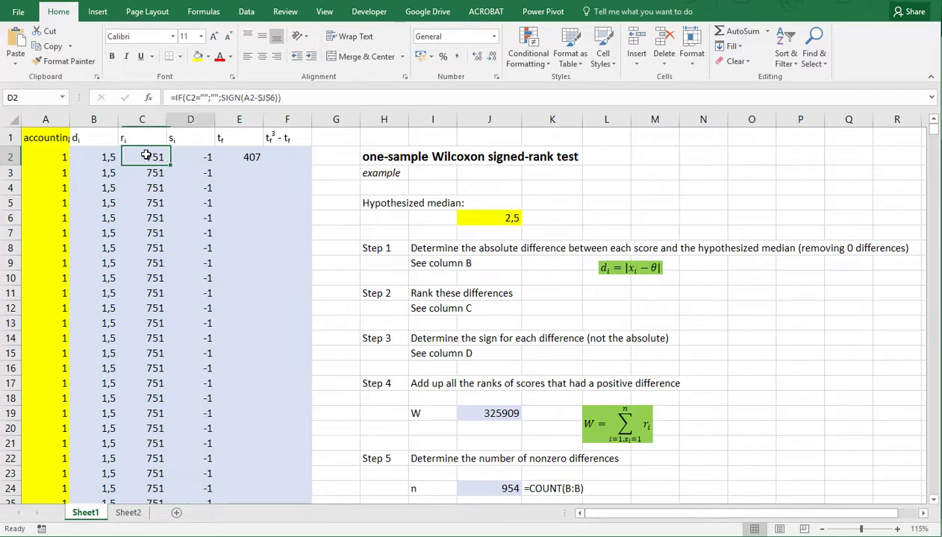
key("Right")
key("Down")
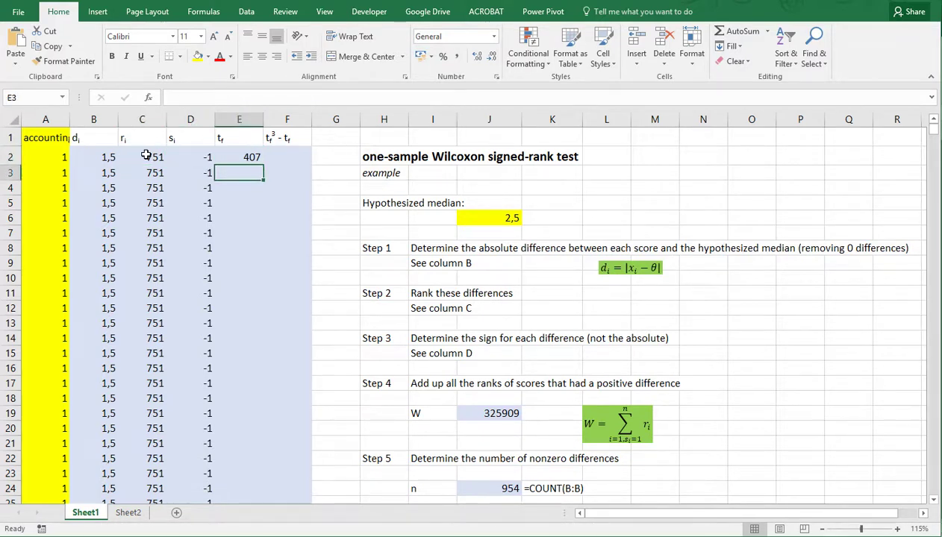
type("=if(")
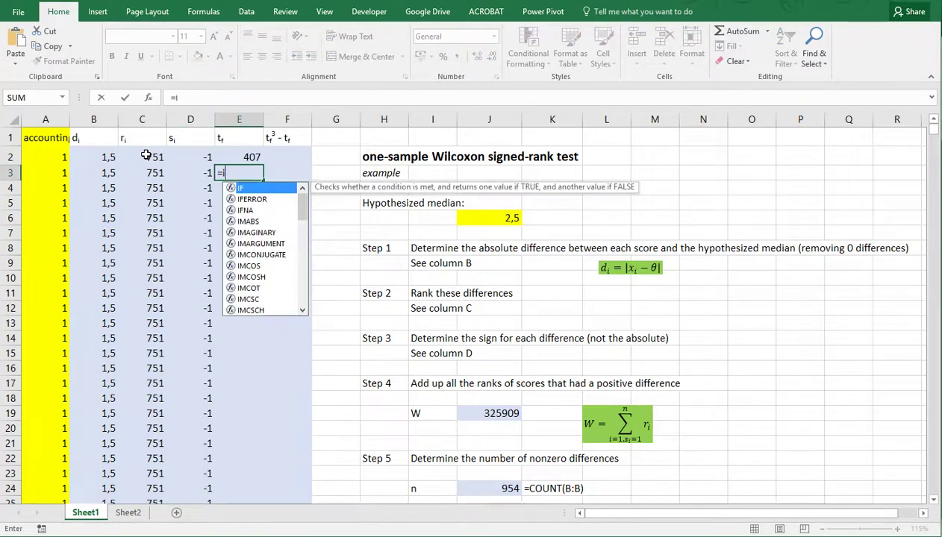
key("Left")
key("Left")
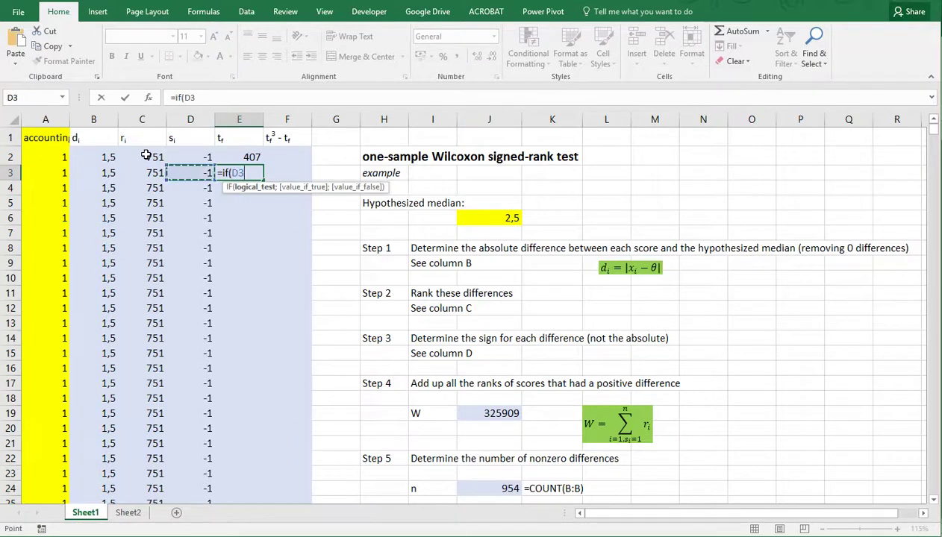
type("=")
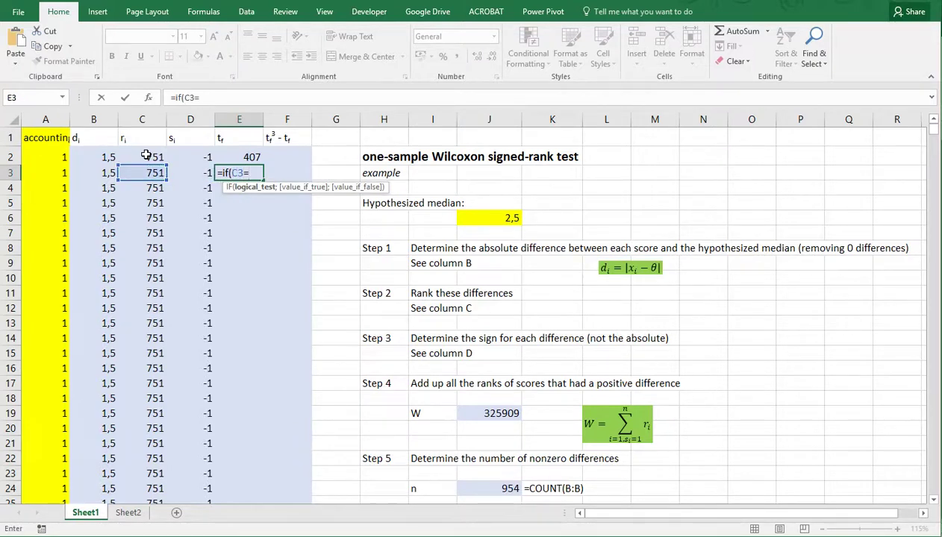
type("\"\";\"\"")
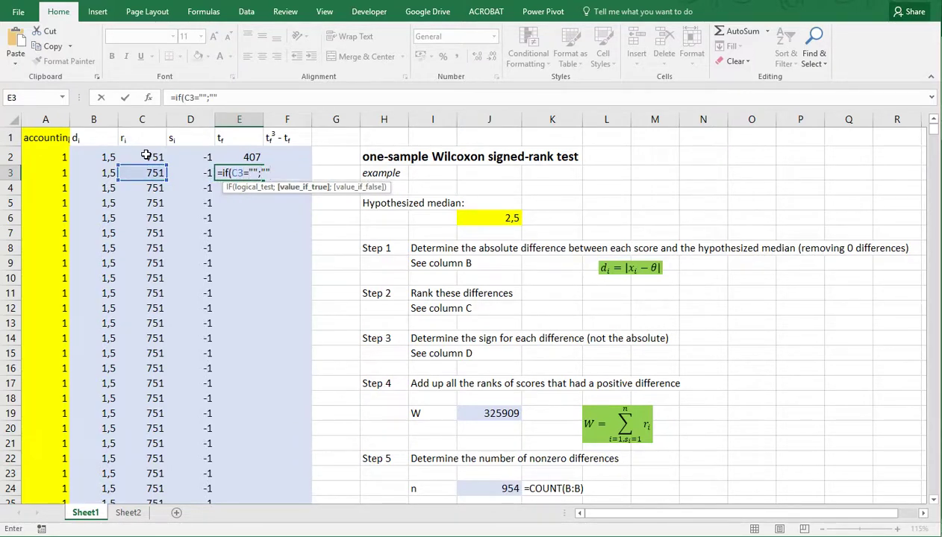
type(";")
type("if(")
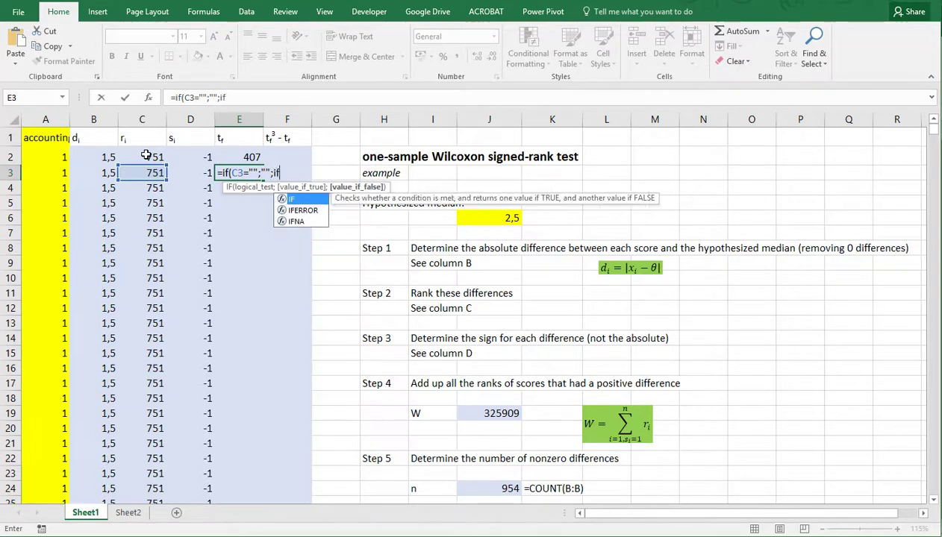
type("countif(")
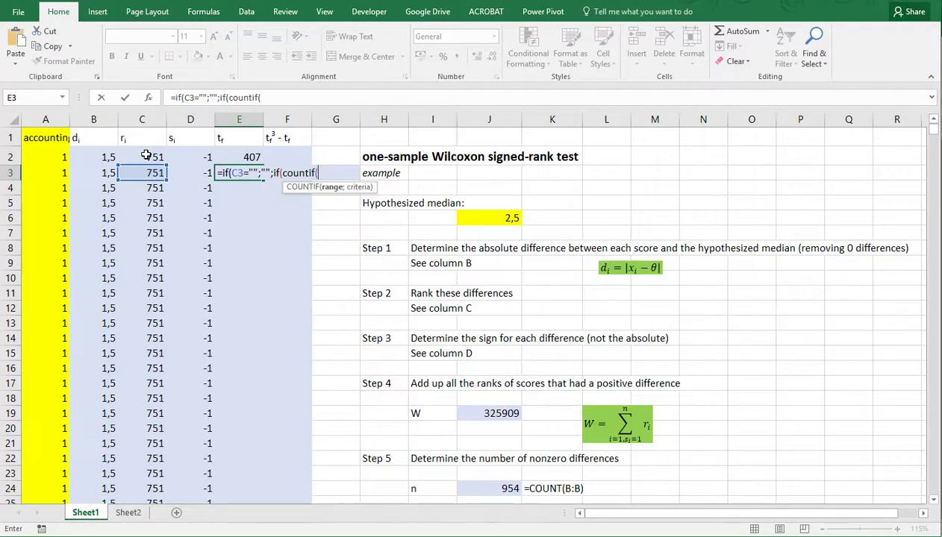
left_click(142, 157)
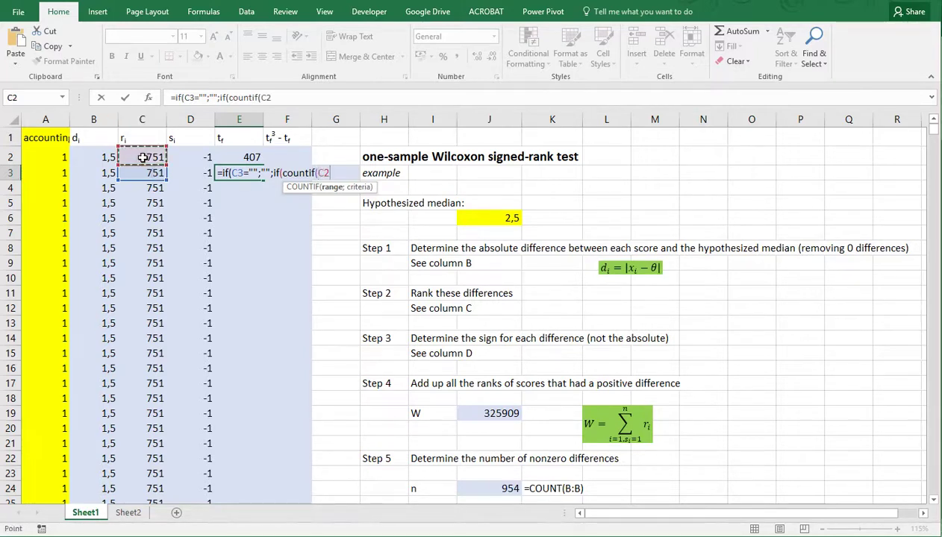
key("F8")
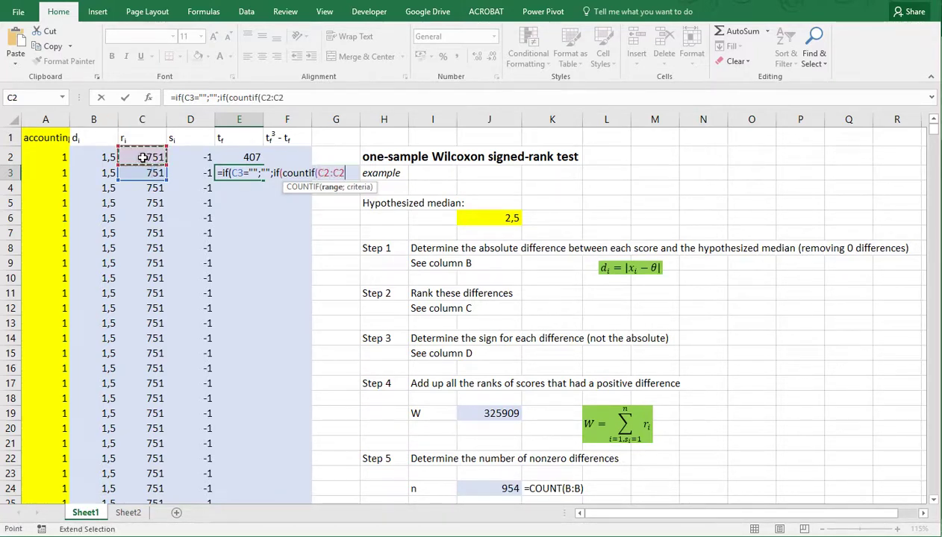
type(";")
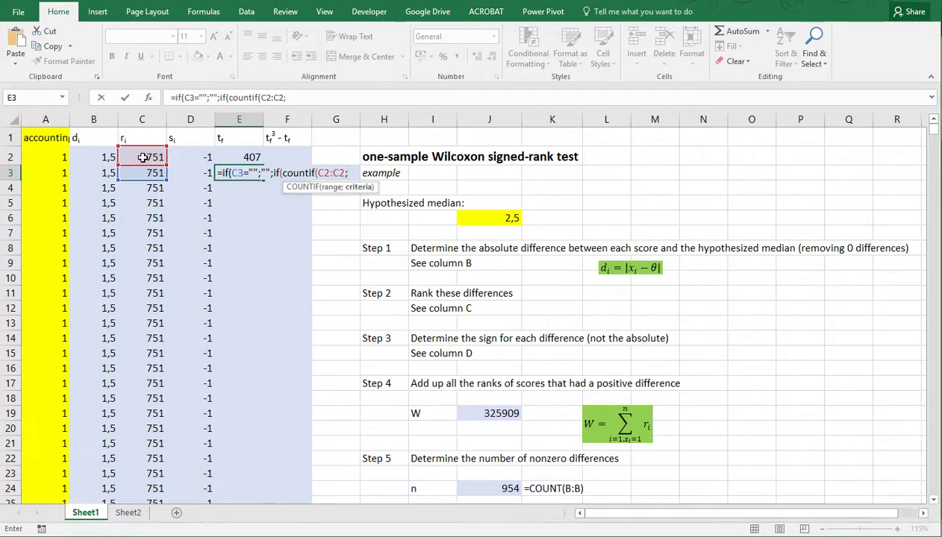
left_click(141, 173)
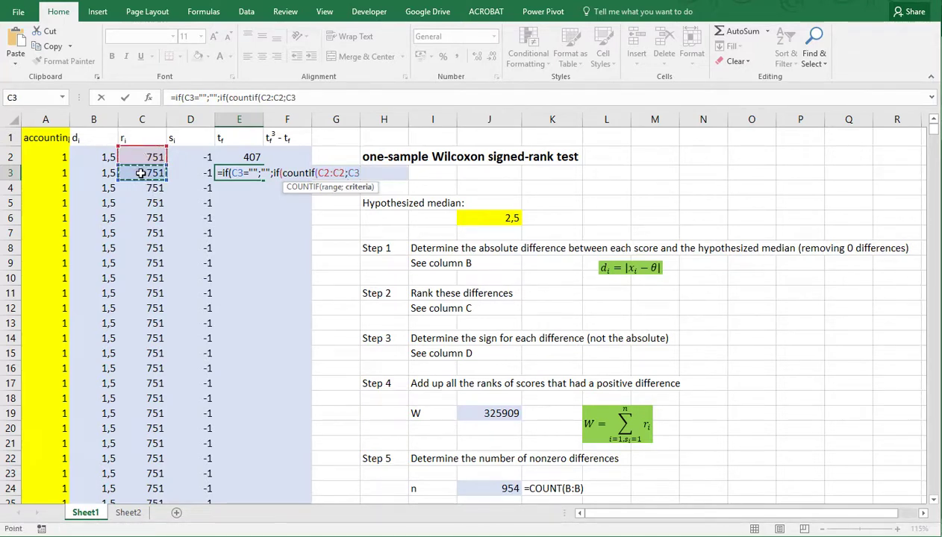
type(")")
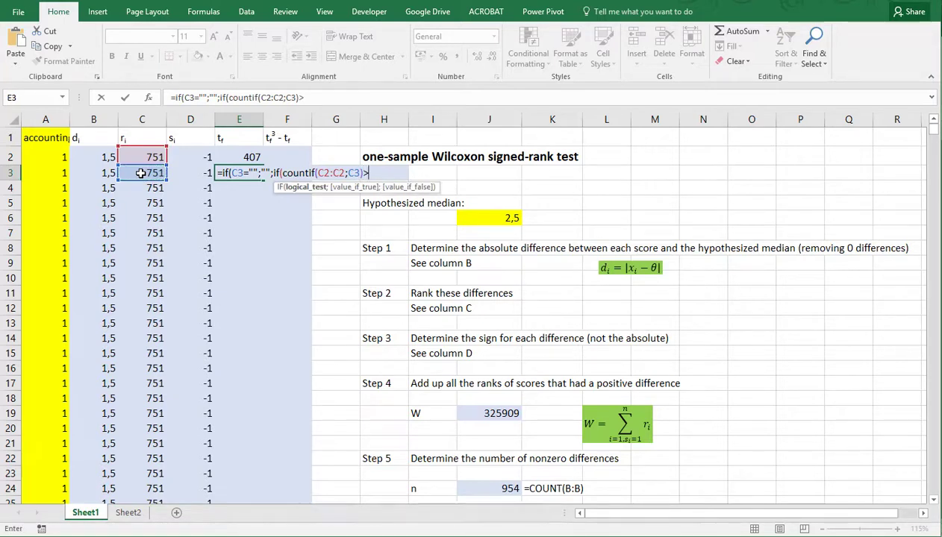
type(">0;")
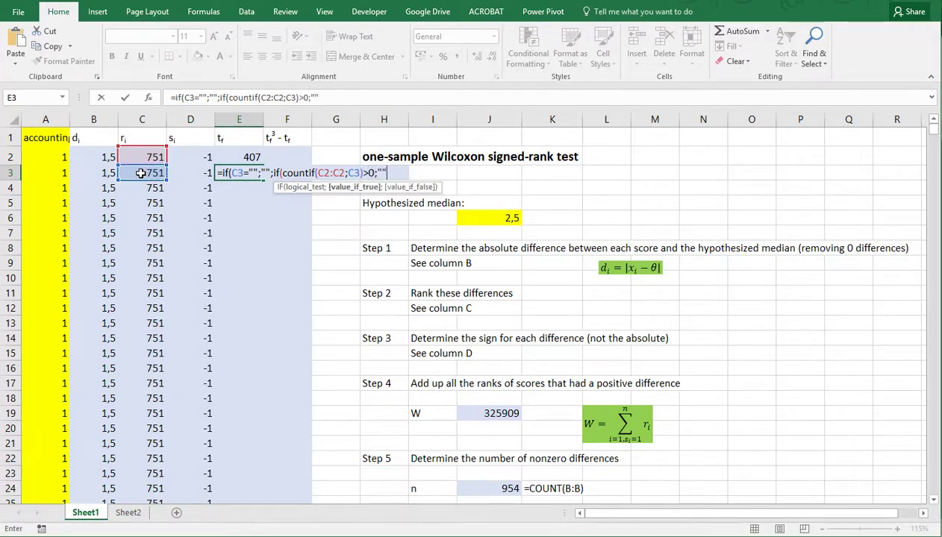
type("\"\";counti")
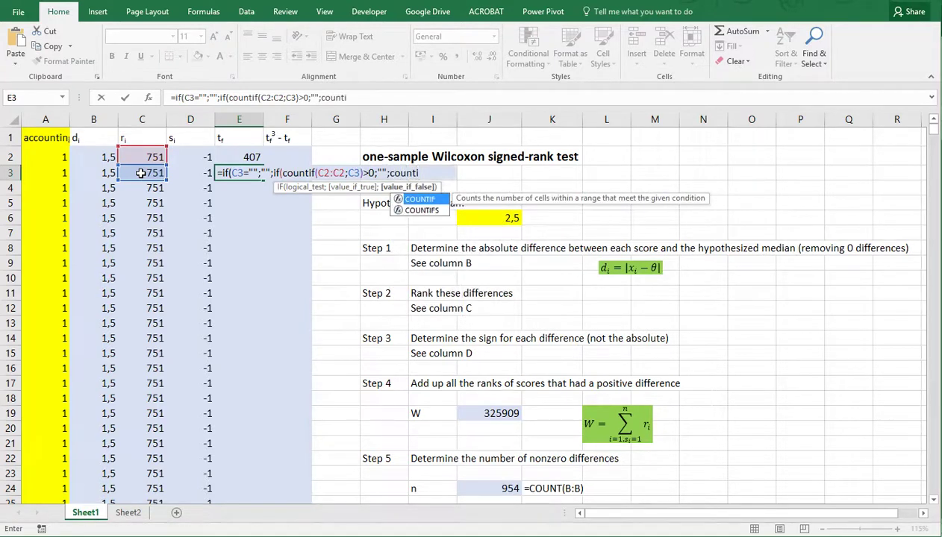
type("f(")
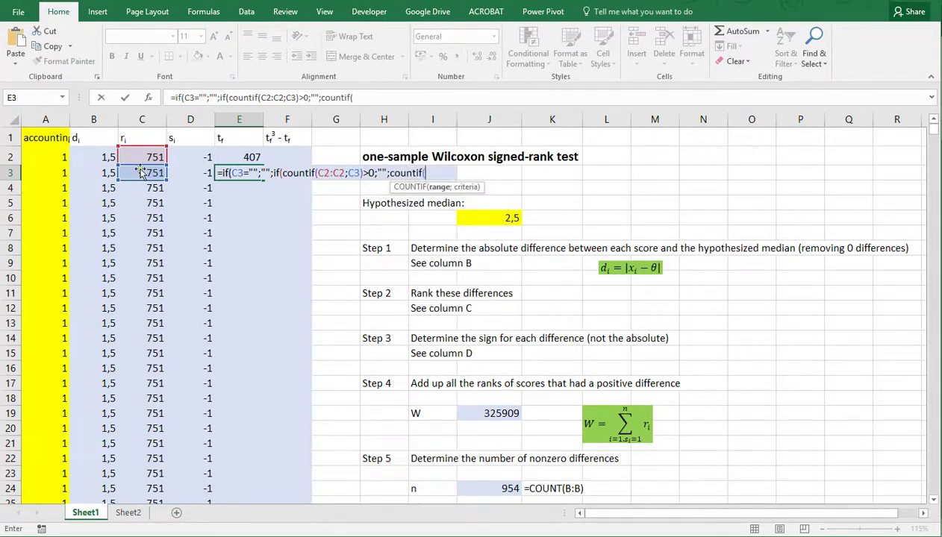
left_click(140, 118)
type(";")
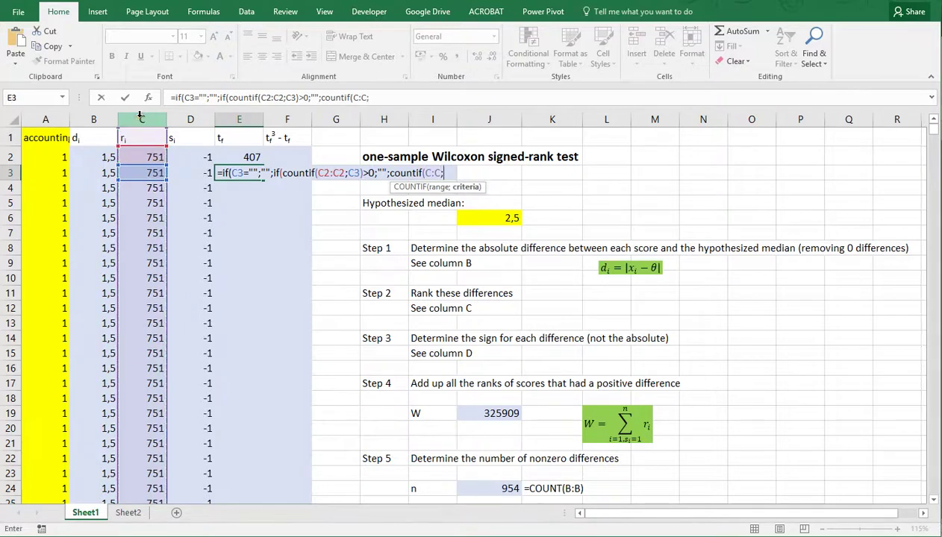
left_click(140, 172)
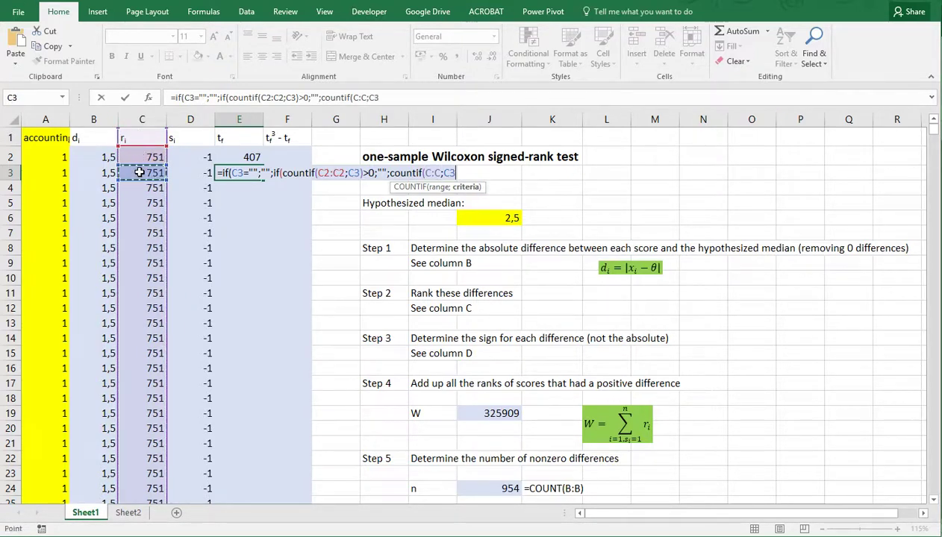
type("))")
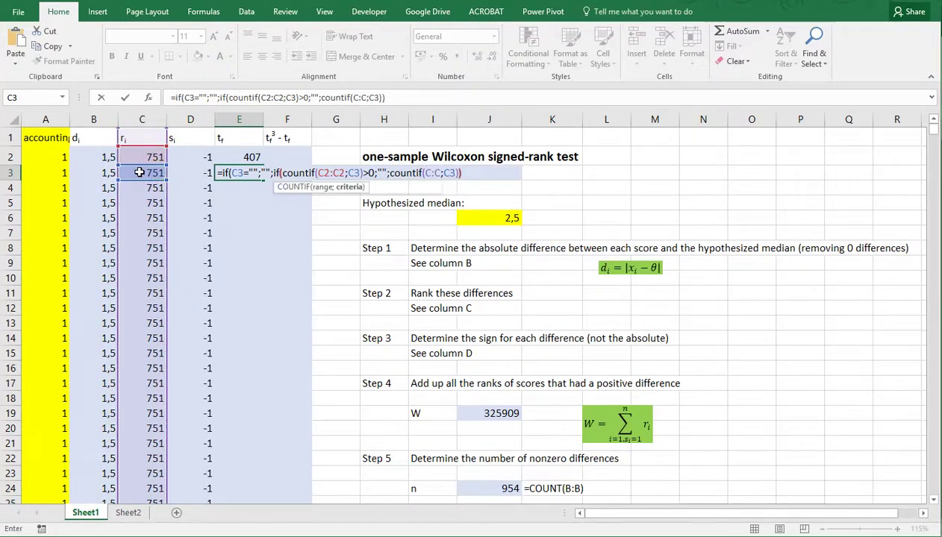
Step: Make the start of the first COUNTIF range in E3 absolute as $C$2 and fill the formula down column E
left_click(323, 172)
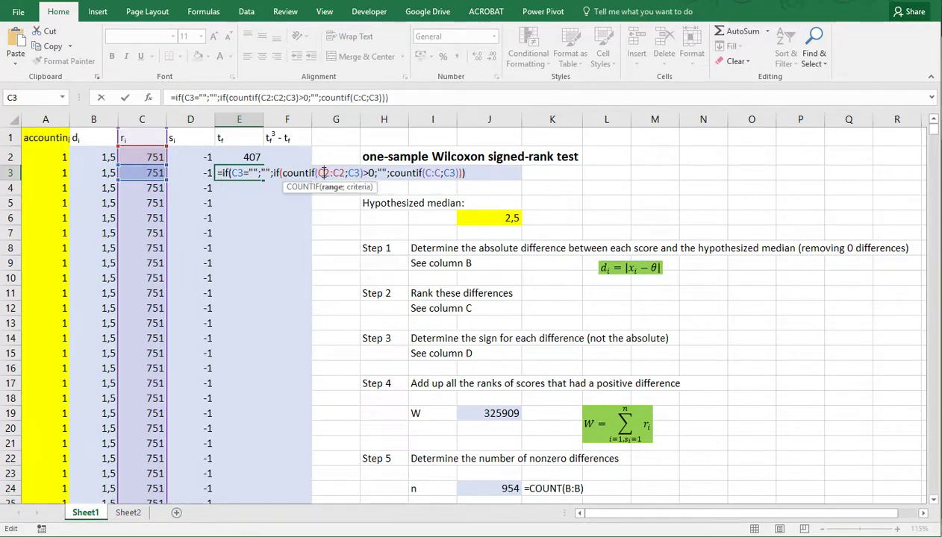
key("F4")
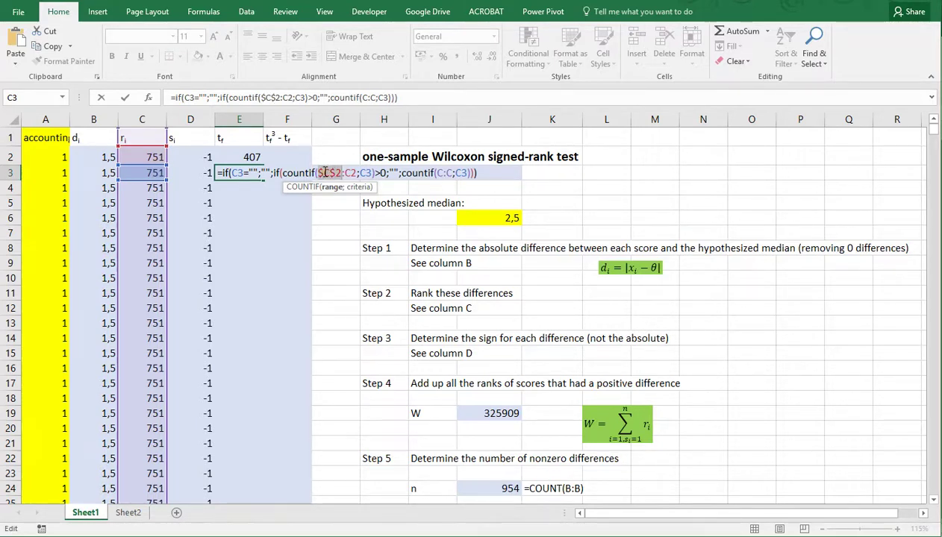
key("ctrl+Return")
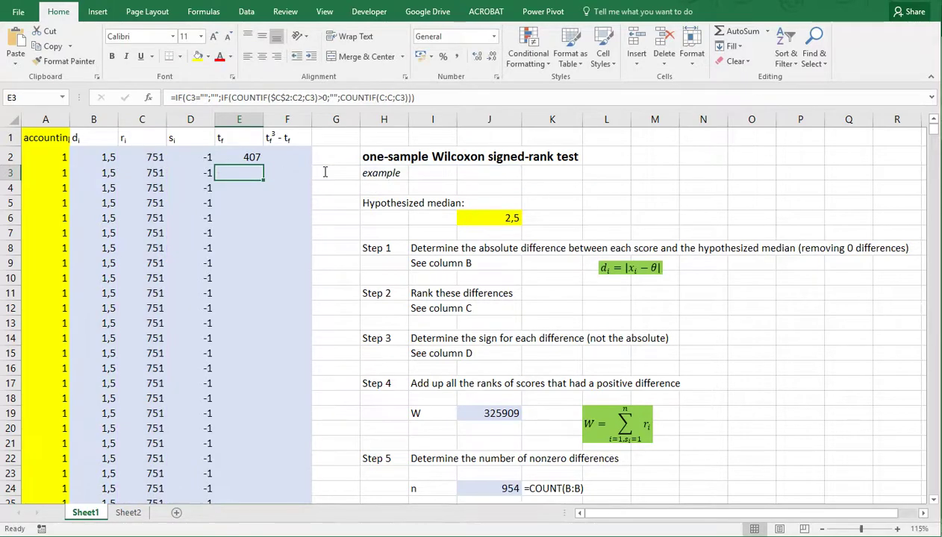
double_click(264, 180)
scroll(255, 215, "down", 10)
scroll(255, 215, "down", 20)
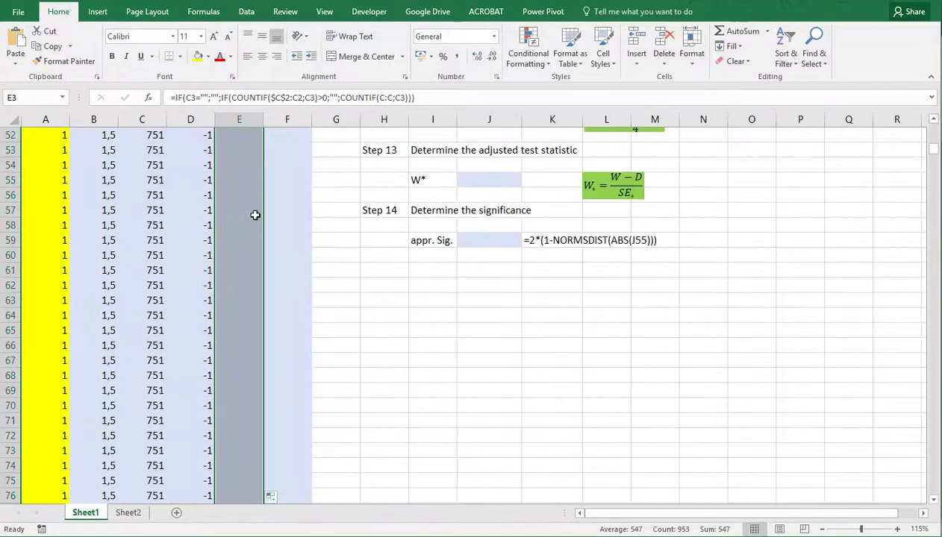
Step: Check the filled tie-count formula in cell E102, where the second distinct rank starts
left_click(250, 212)
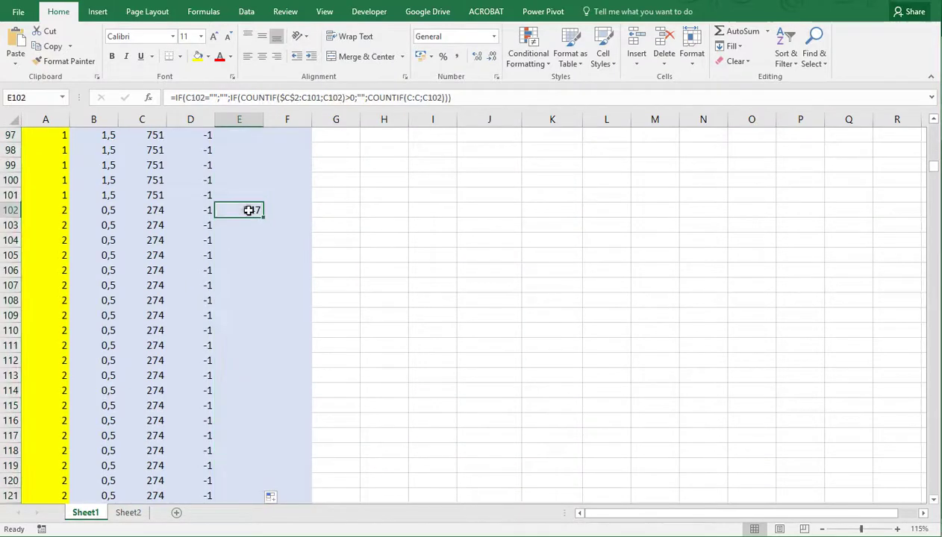
scroll(241, 226, "up", 20)
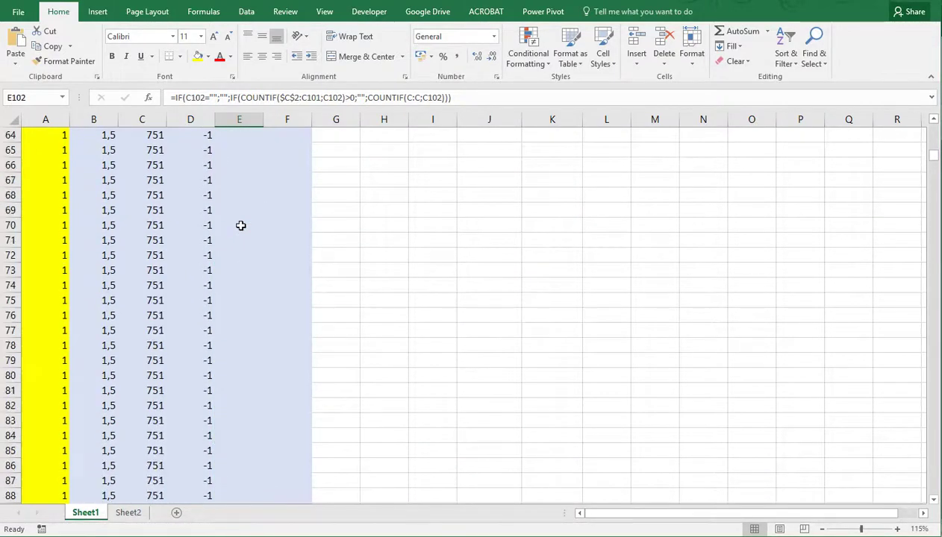
scroll(240, 226, "up", 5)
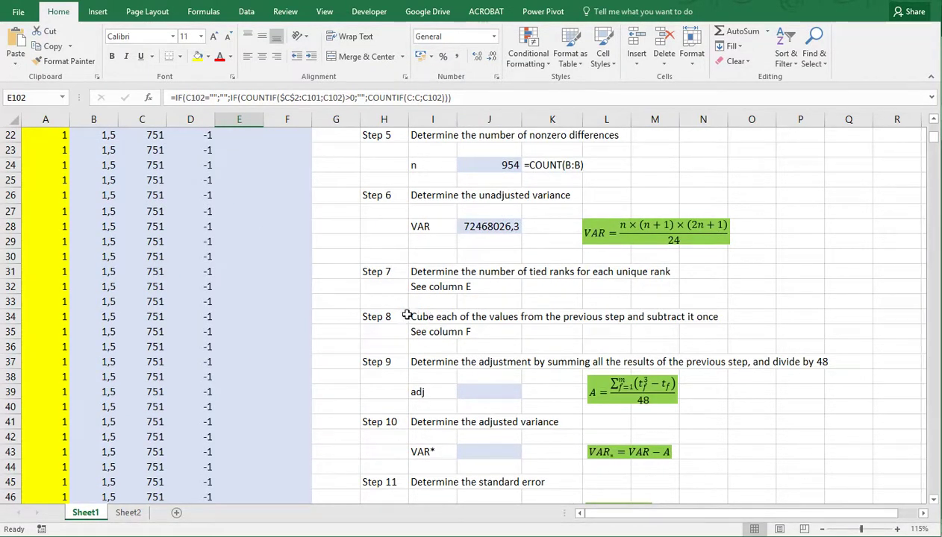
scroll(421, 319, "up", 7)
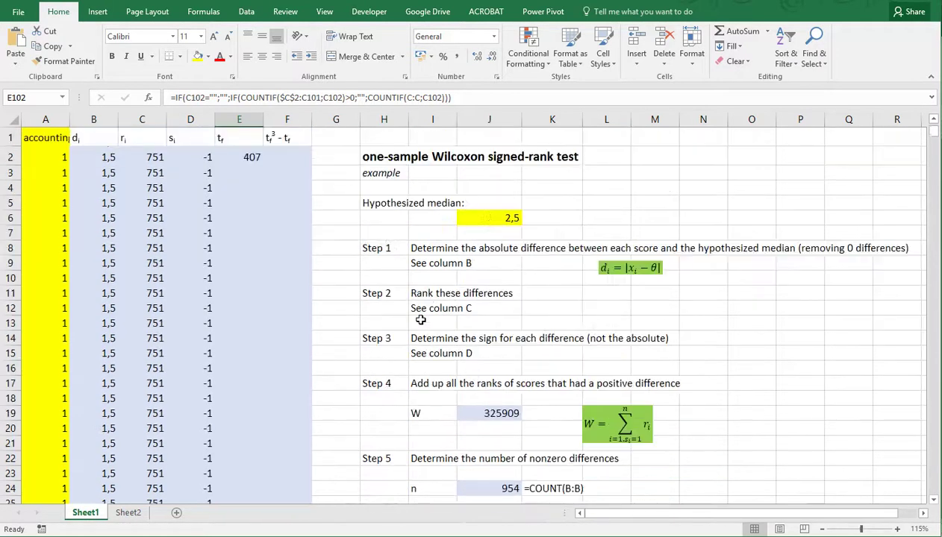
Step: Calculate the cubed tie count minus itself in cell F2 with =IF(E2="";"";E2^3-E2) and fill the formula down column F
left_click(285, 154)
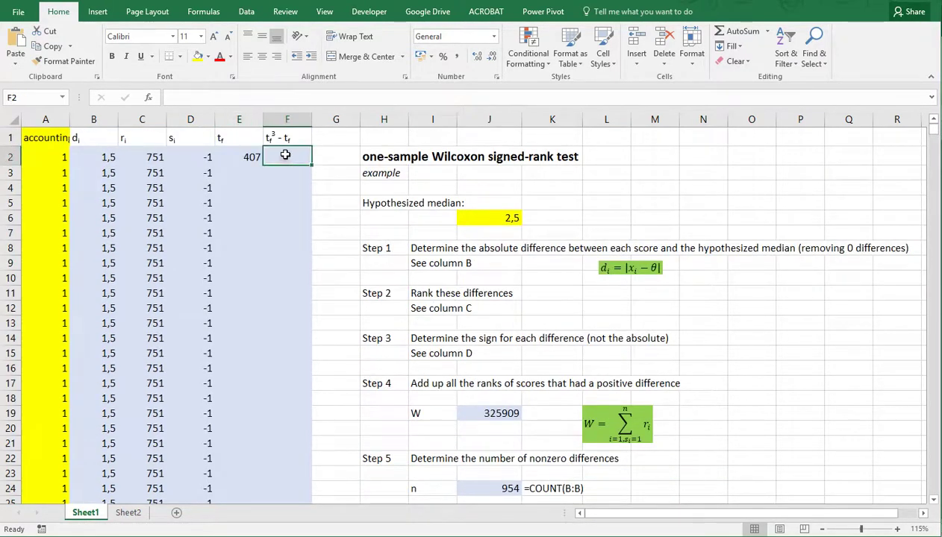
type("=if(")
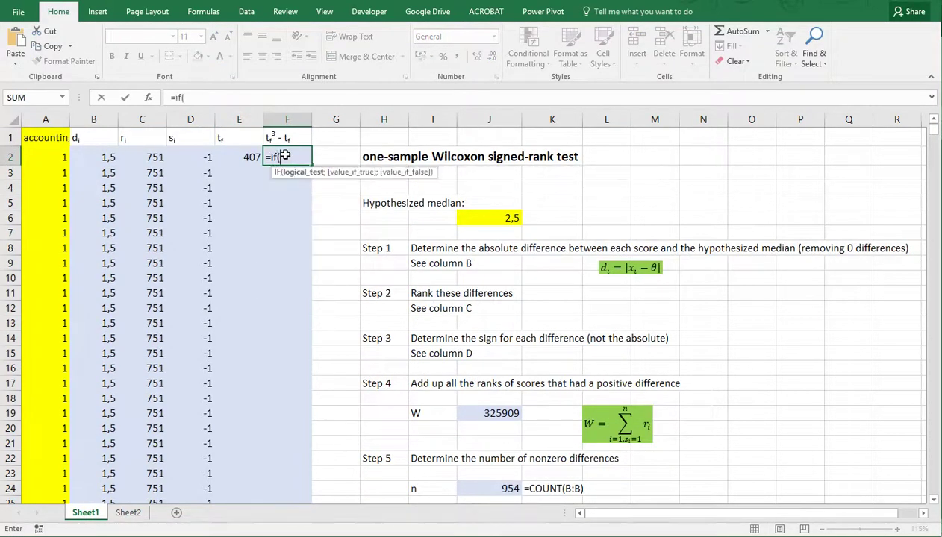
key("Left")
type("=")
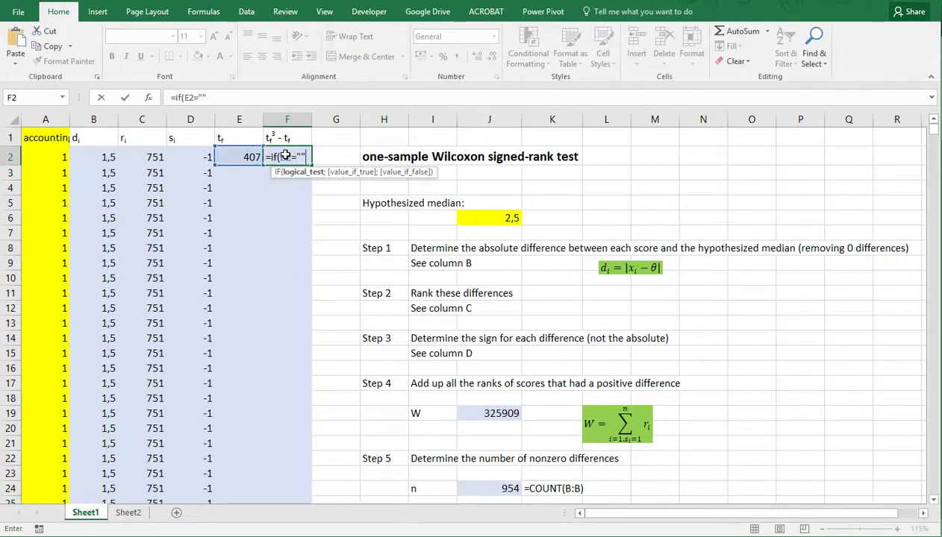
type("\"\";\"\"")
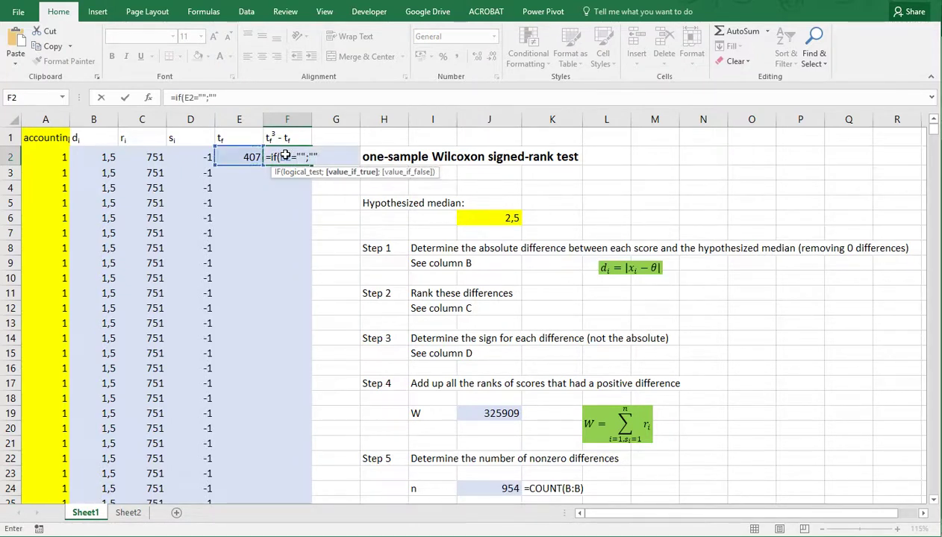
type(";")
key("Left")
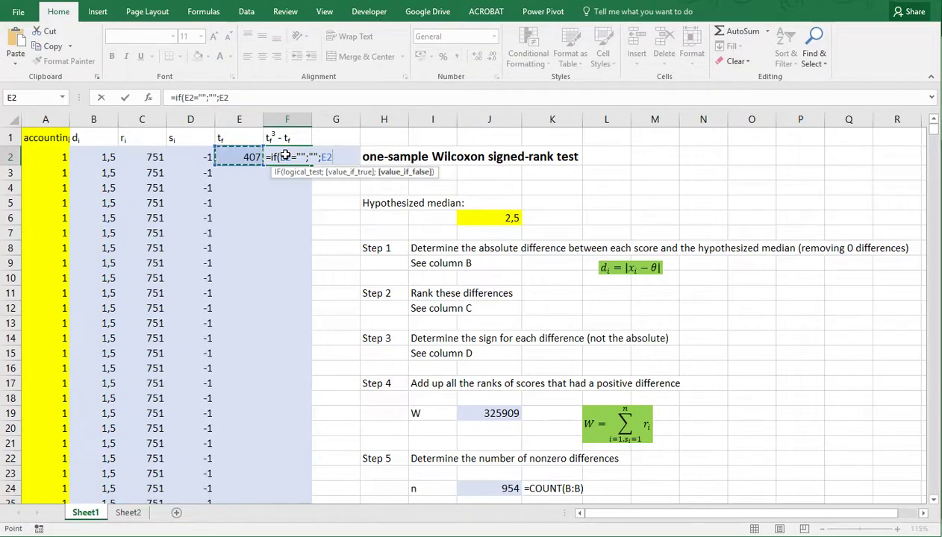
type("^3-")
key("Left")
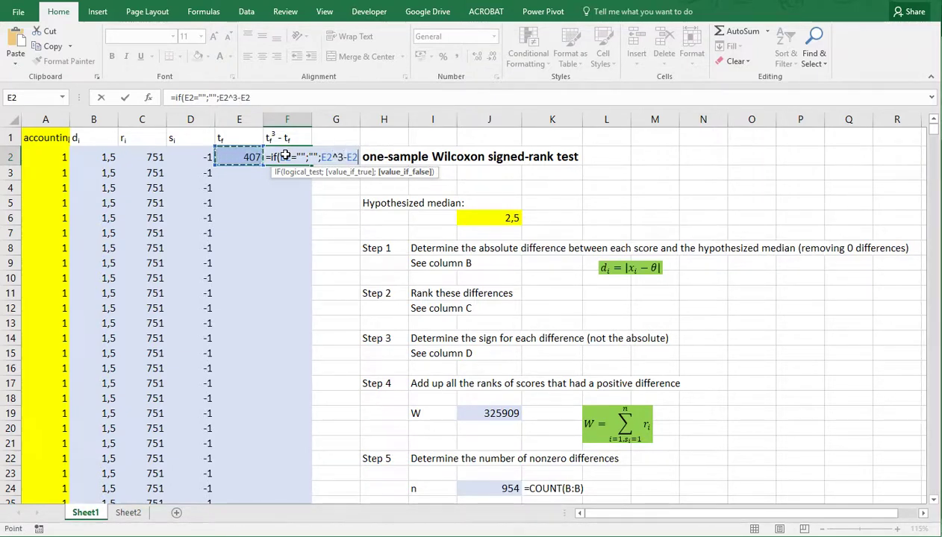
type(")")
key("ctrl+Return")
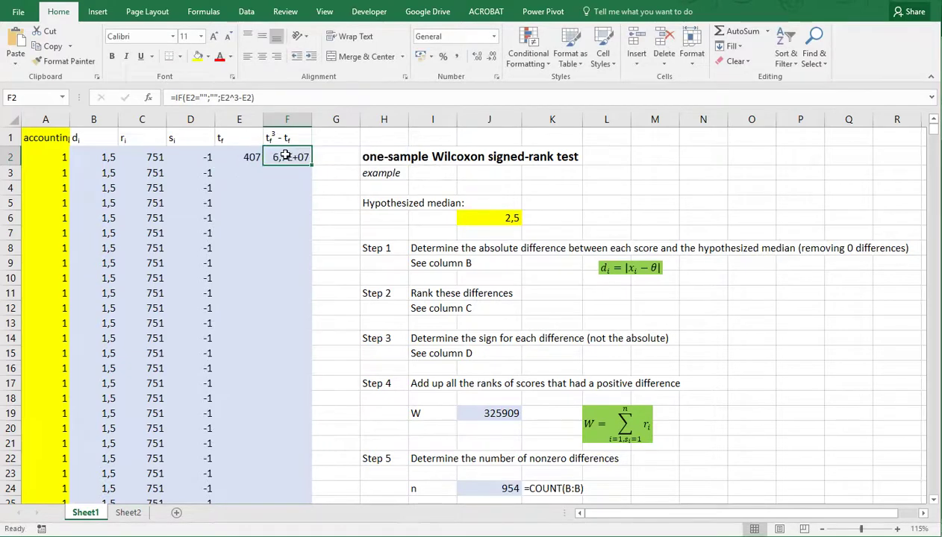
double_click(310, 165)
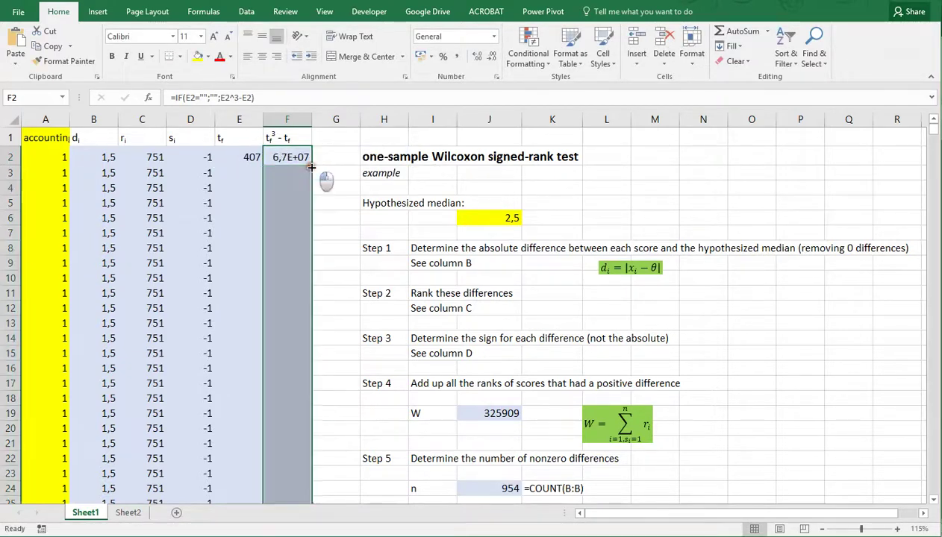
Step: Calculate the tie adjustment in cell J39 with =SUM(F:F)/48
scroll(413, 270, "down", 6)
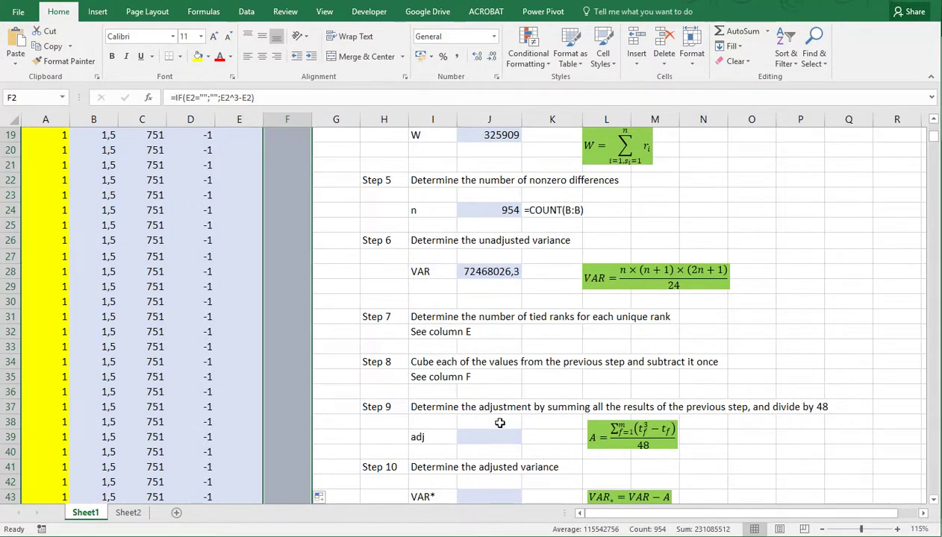
left_click(490, 438)
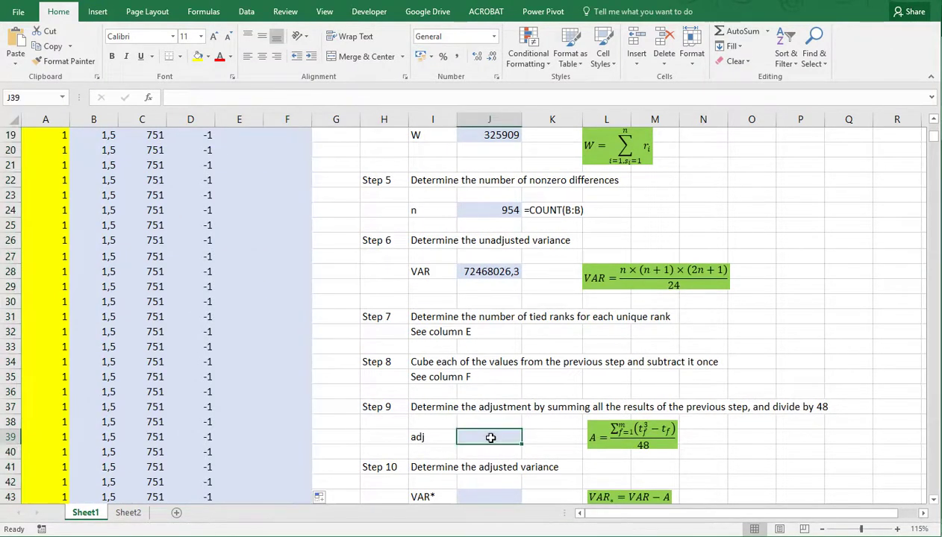
type("=sum")
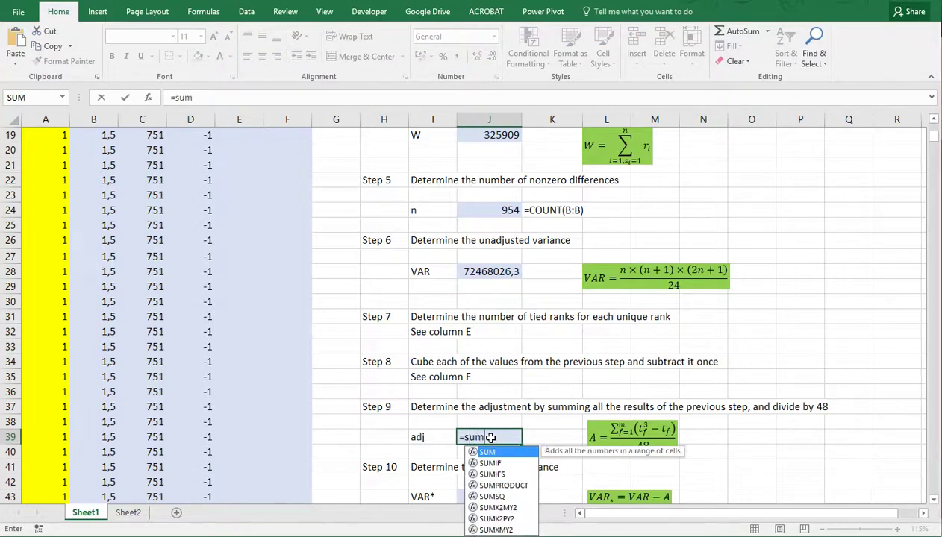
type("(F:F")
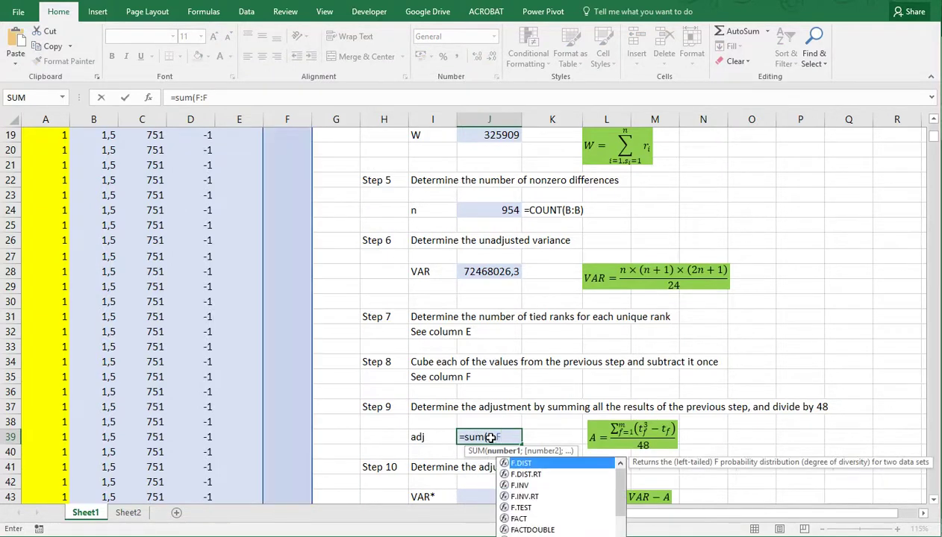
type(")")
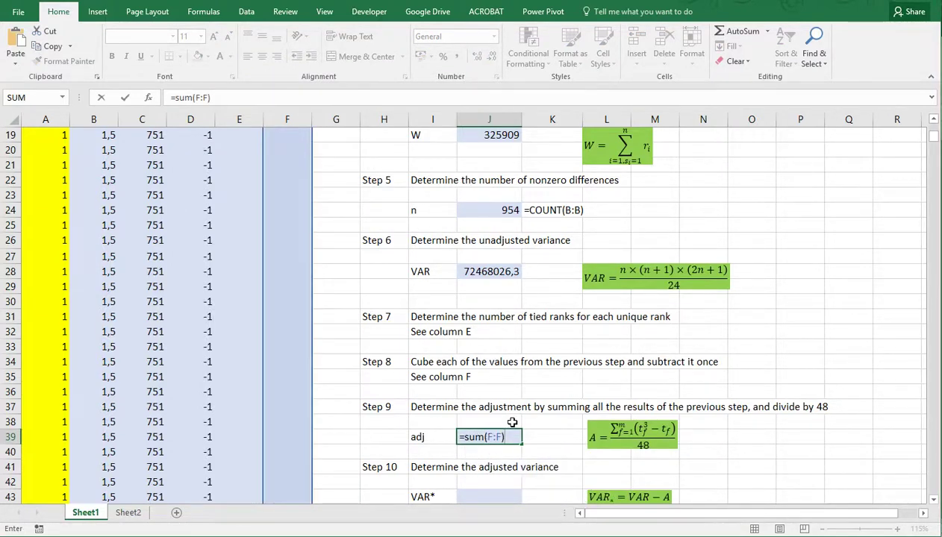
type("/48")
key("ctrl+Return")
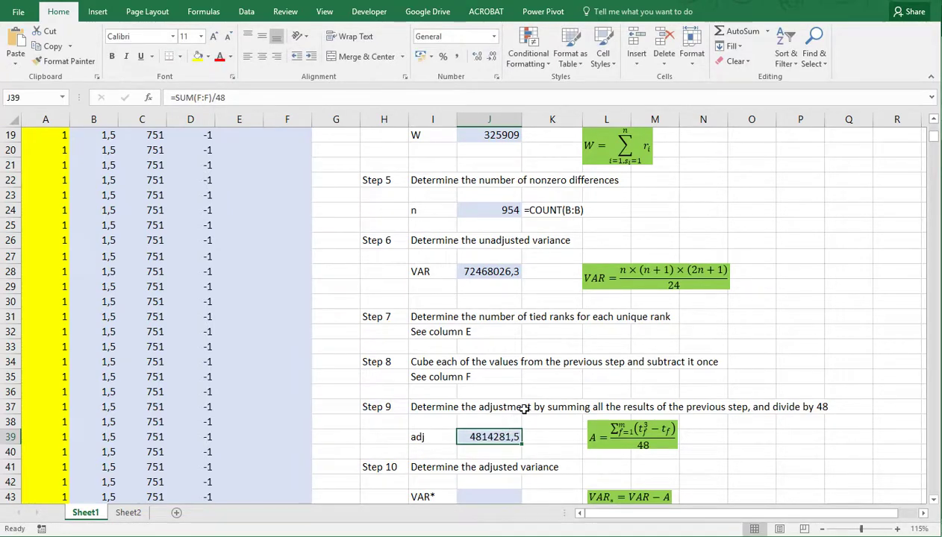
Step: Calculate the adjusted variance VAR* in cell J43 by subtracting the adjustment from the unadjusted variance: =J28-J39
scroll(515, 411, "down", 1)
left_click(508, 449)
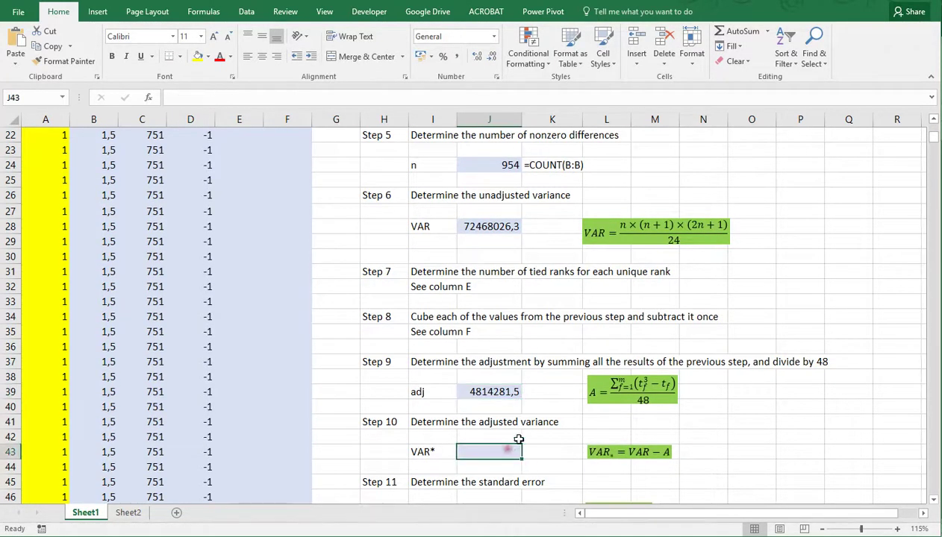
type("=")
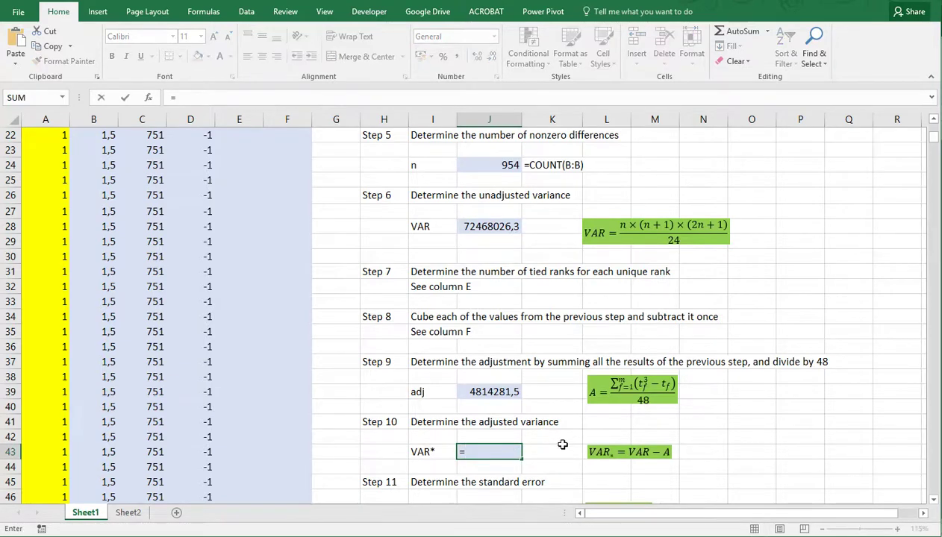
left_click(487, 228)
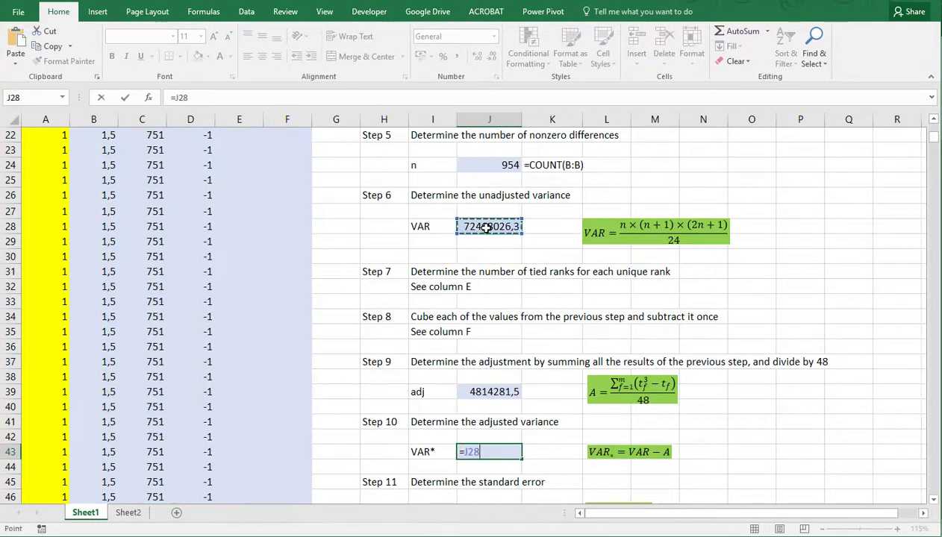
type("-")
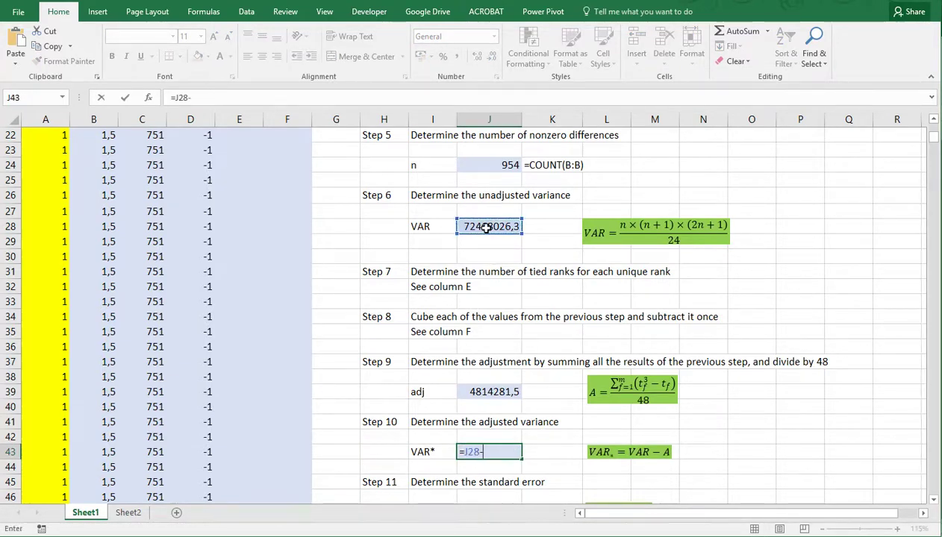
left_click(488, 392)
key("Return")
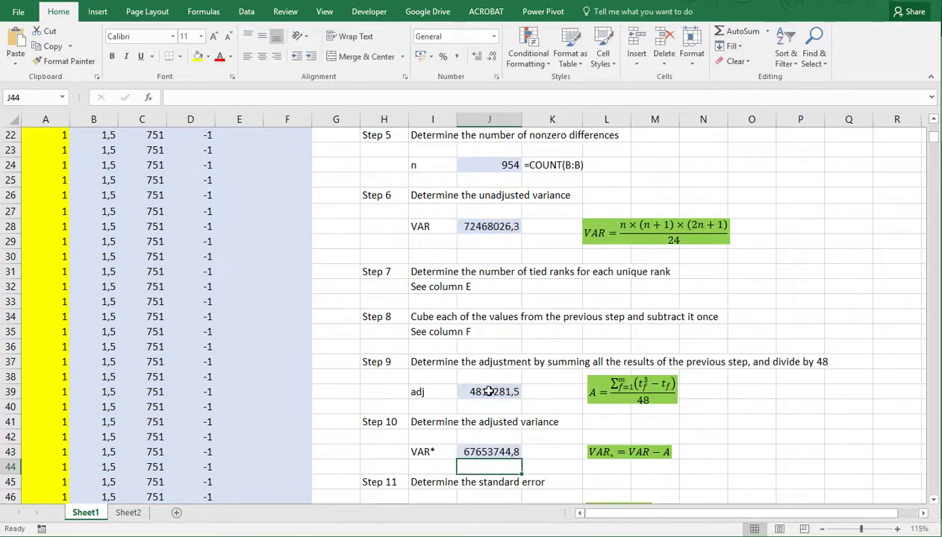
Step: Calculate the standard error SE* in cell J47 as the square root of the adjusted variance with =SQRT(J43)
scroll(487, 391, "down", 2)
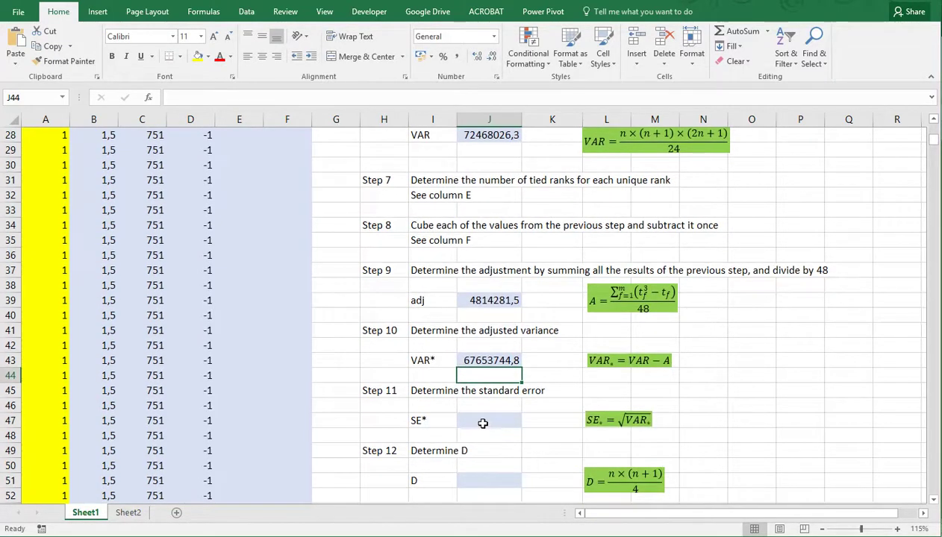
left_click(483, 422)
type("=s")
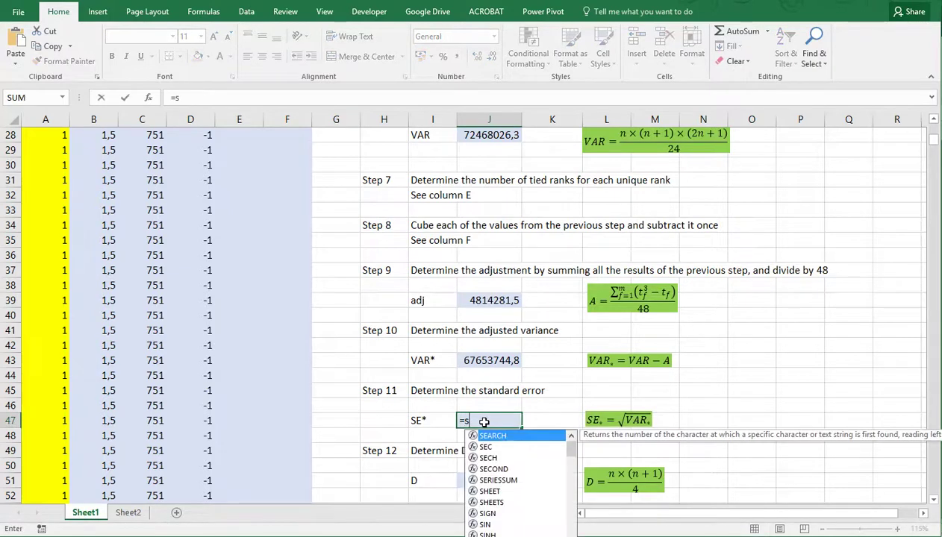
type("qrt(")
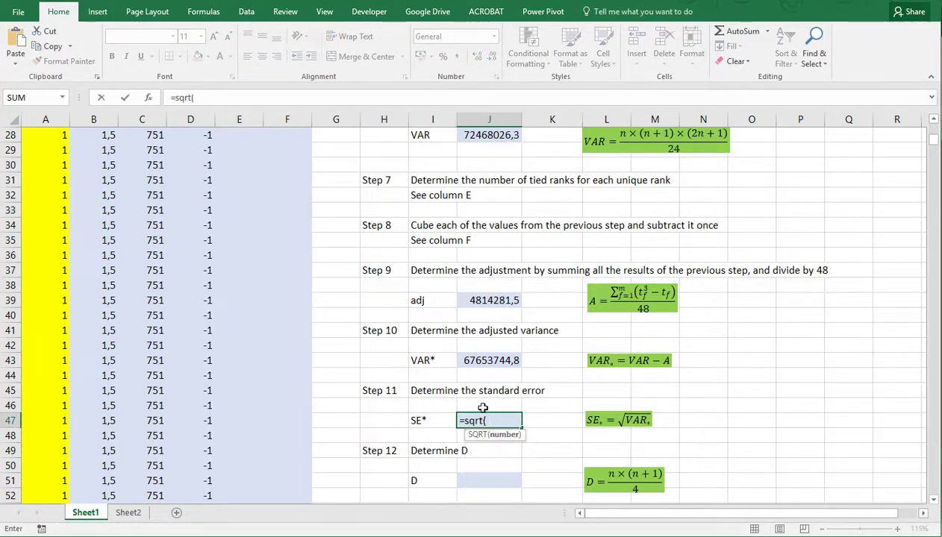
left_click(485, 360)
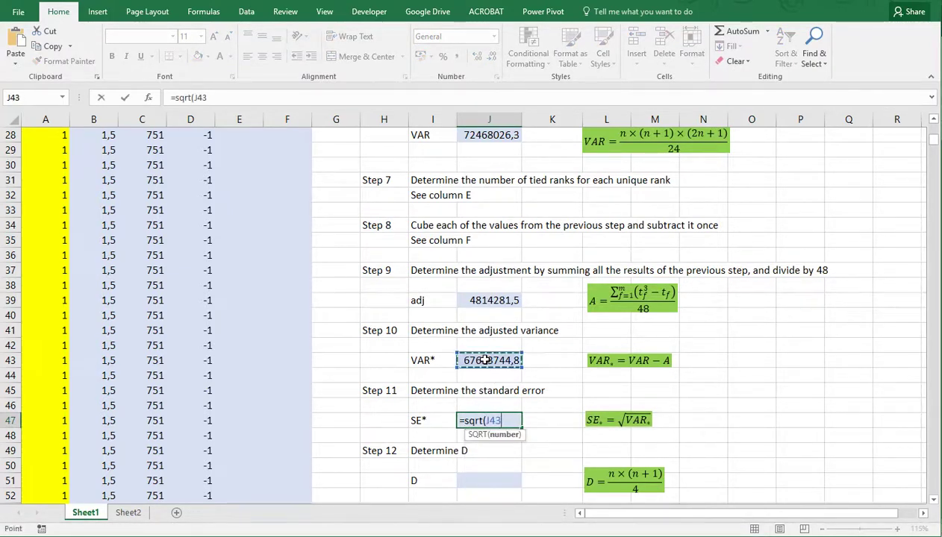
type(")")
key("ctrl+Return")
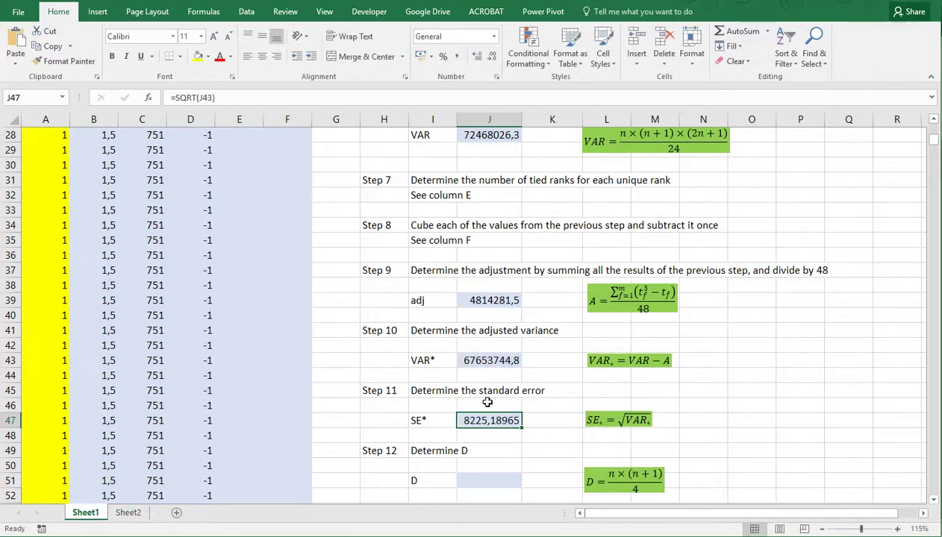
Step: Calculate D in cell J51 from the number of nonzero differences with =J24*(J24+1)/4
left_click(487, 480)
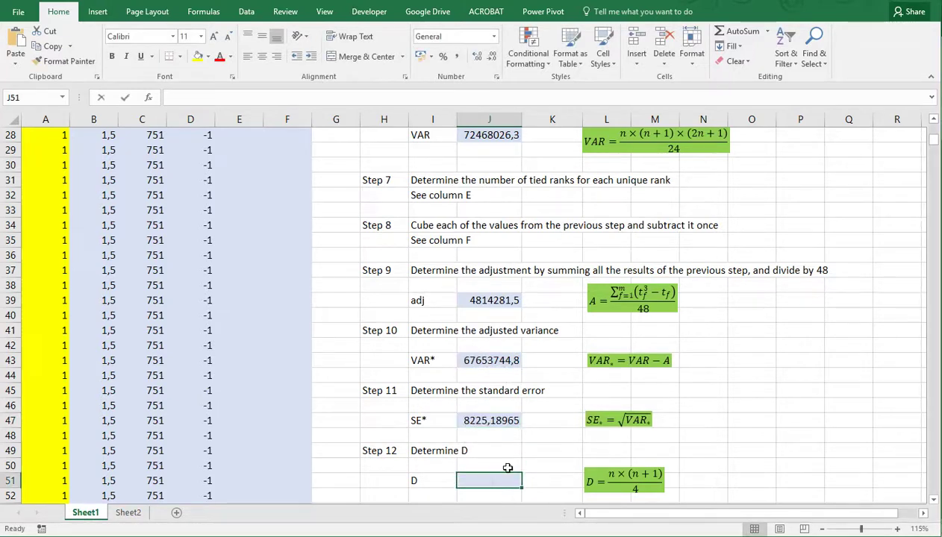
type("=")
scroll(513, 327, "up", 3)
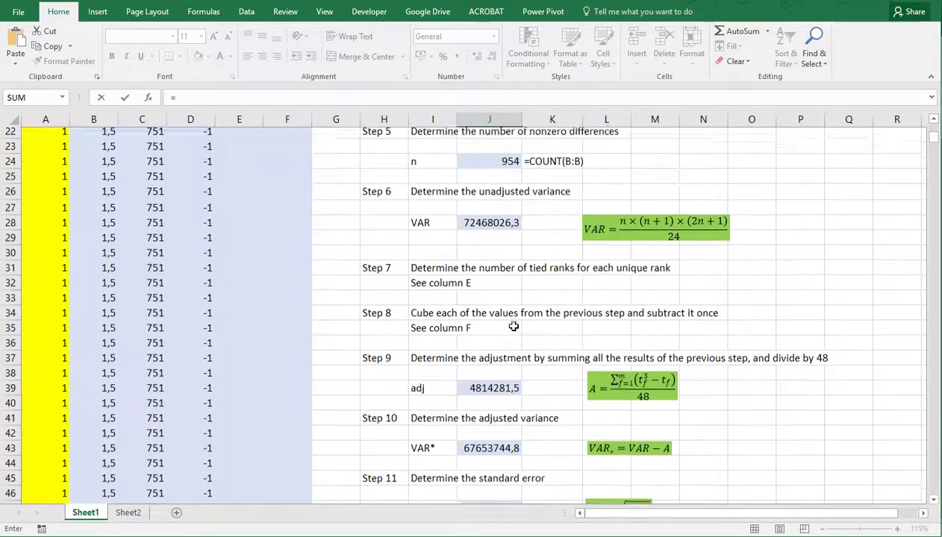
left_click(491, 212)
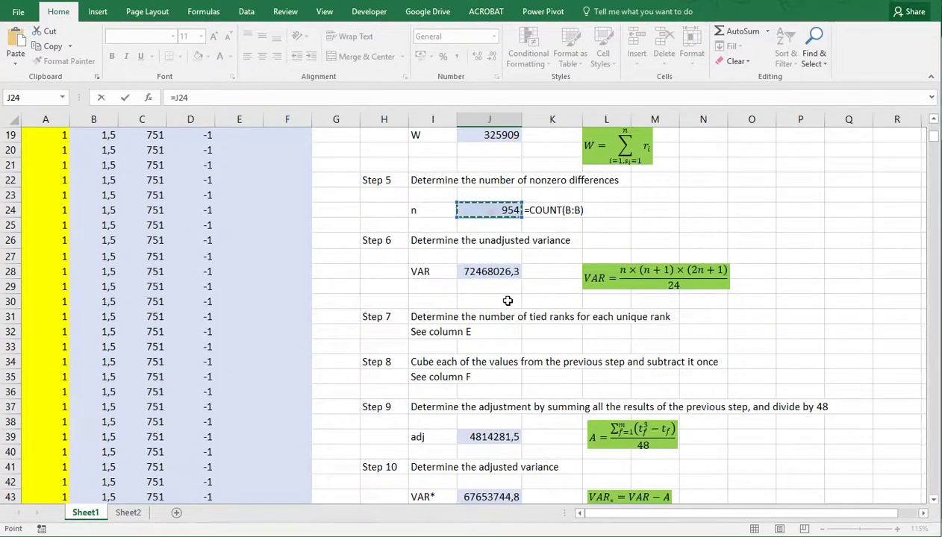
scroll(506, 301, "down", 4)
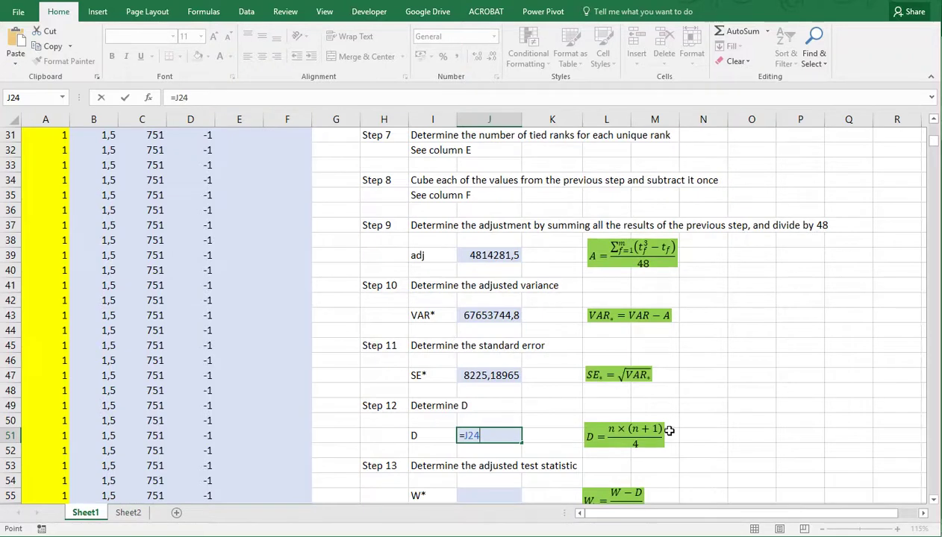
type("*(J24+1)/4")
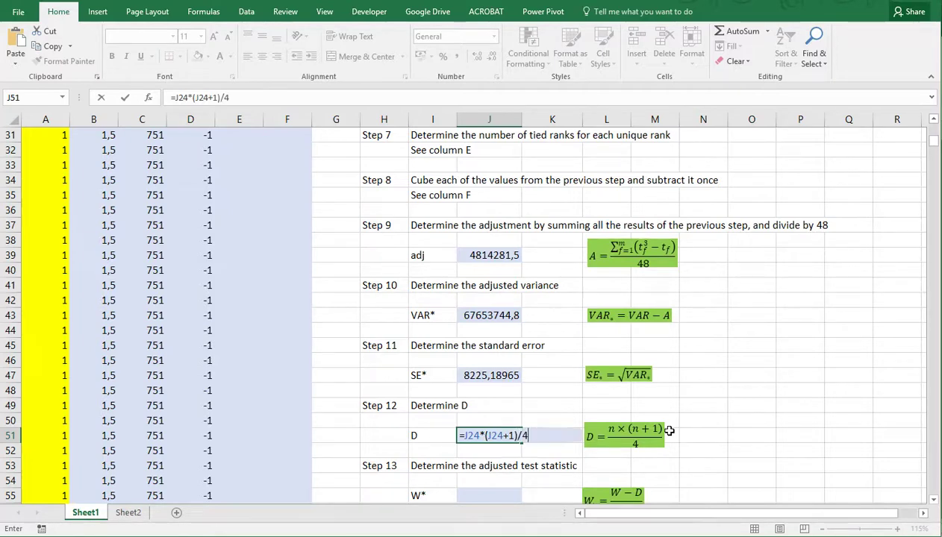
key("Return")
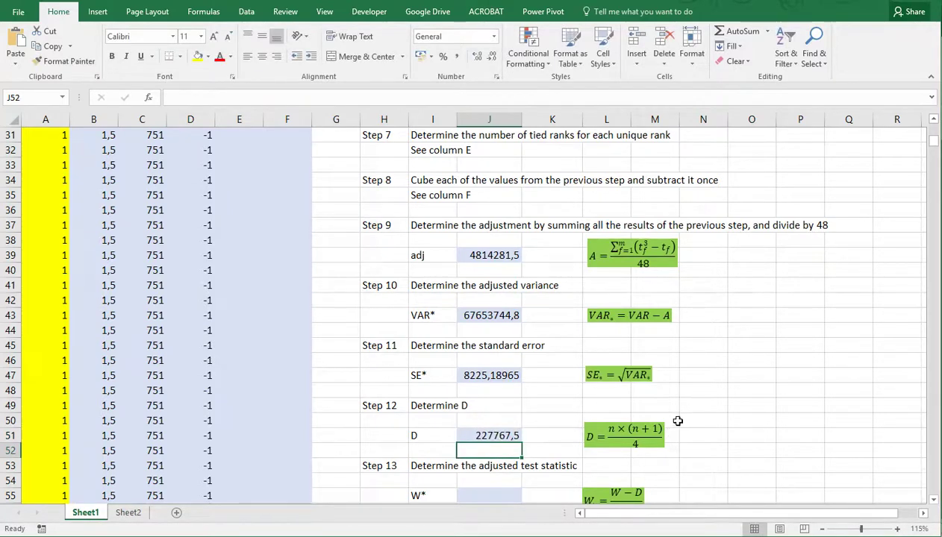
scroll(678, 421, "down", 1)
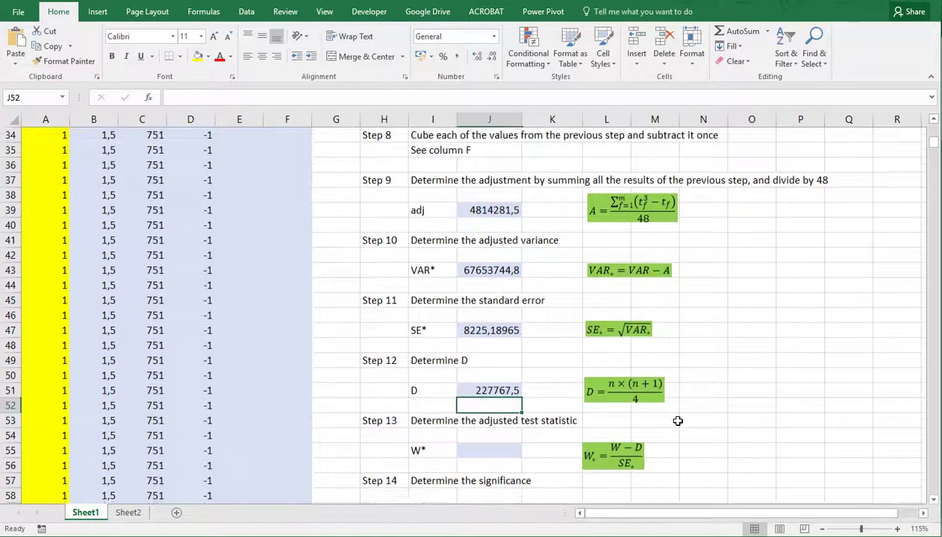
Step: Calculate the adjusted test statistic W* in cell J55 from W, D and SE* with =(J19-J51)/J47
left_click(484, 450)
type("=")
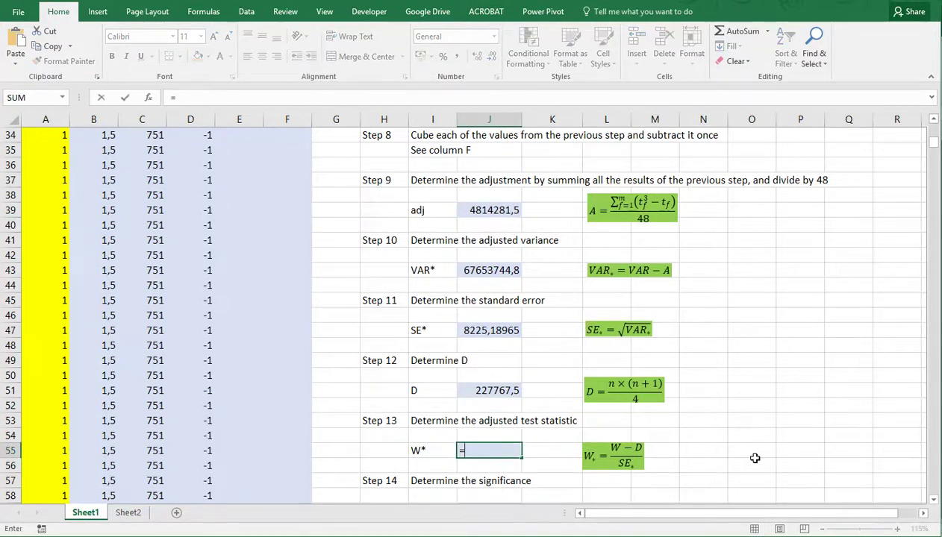
type("(")
scroll(542, 368, "up", 4)
scroll(541, 368, "up", 4)
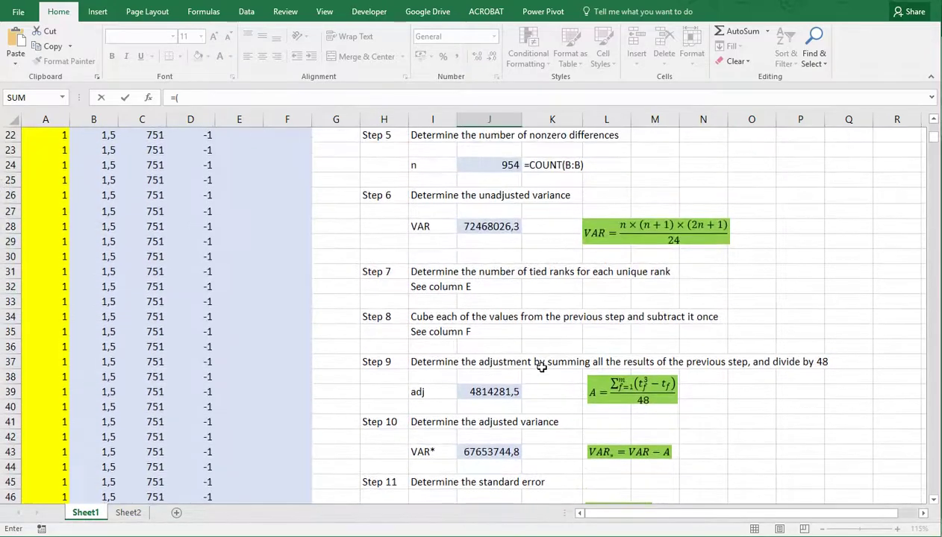
left_click(501, 231)
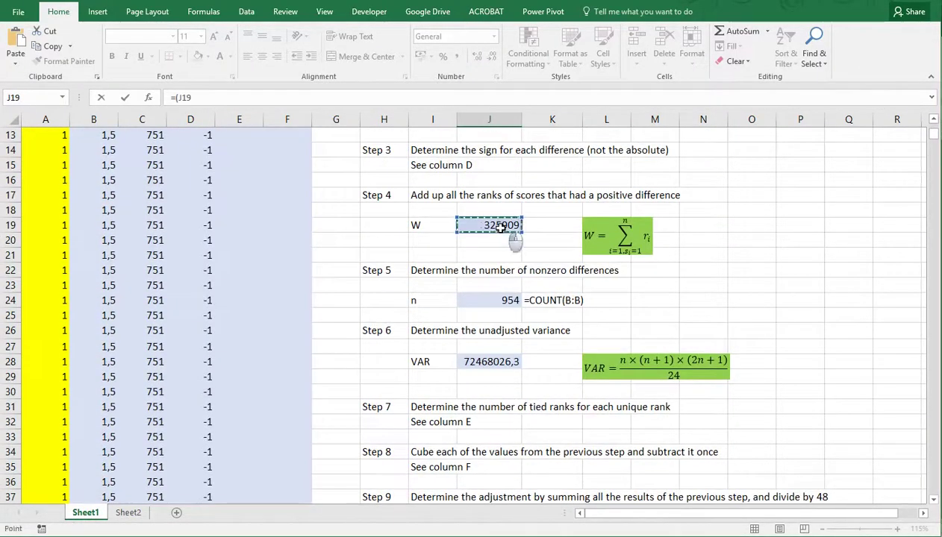
type("-")
scroll(496, 284, "down", 6)
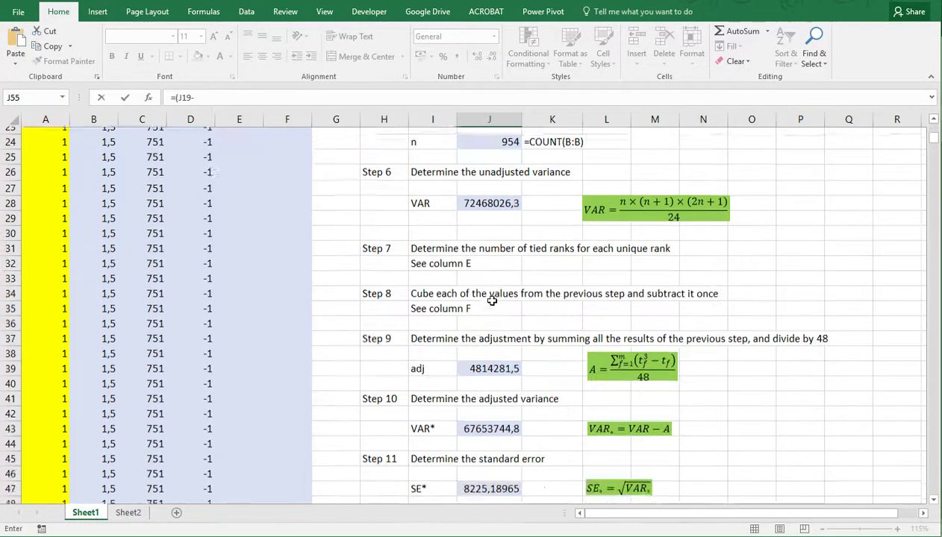
scroll(493, 347, "down", 1)
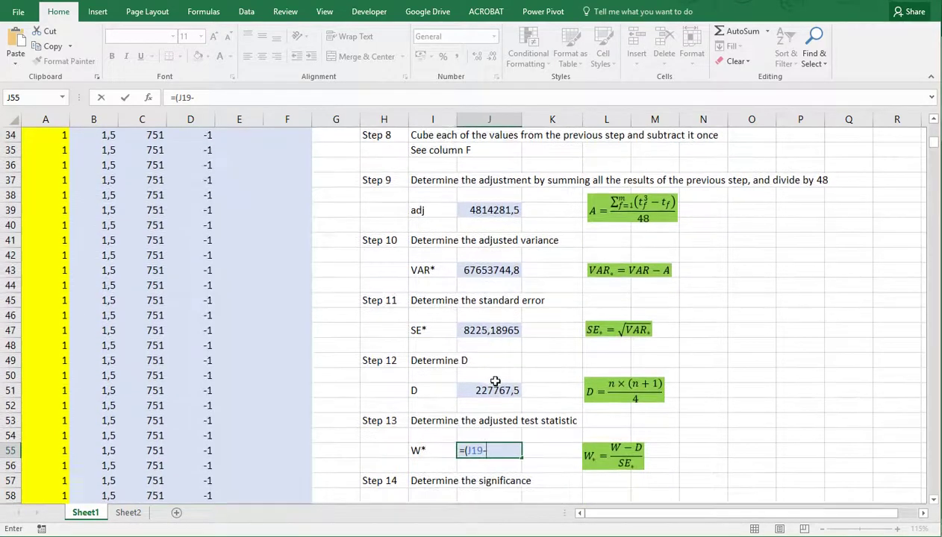
left_click(492, 388)
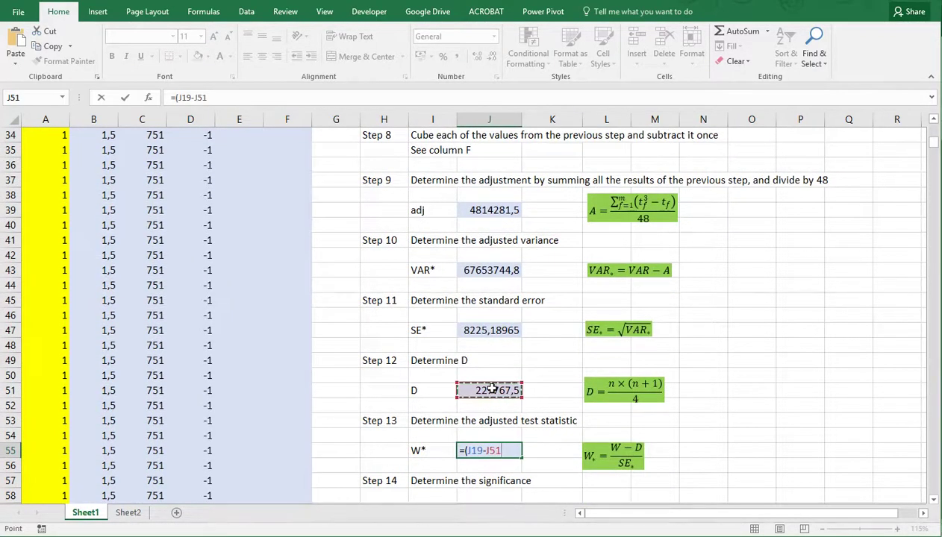
type(")/")
left_click(487, 330)
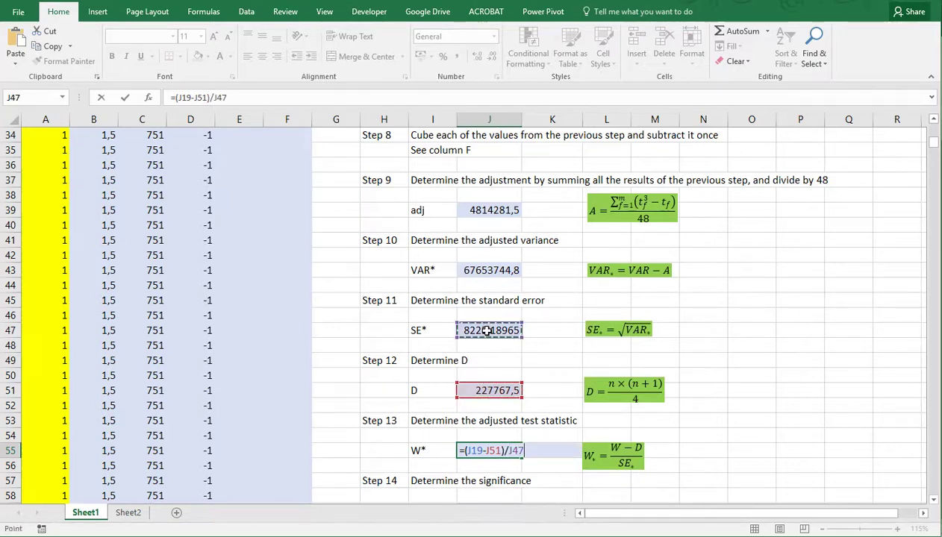
key("ctrl+Return")
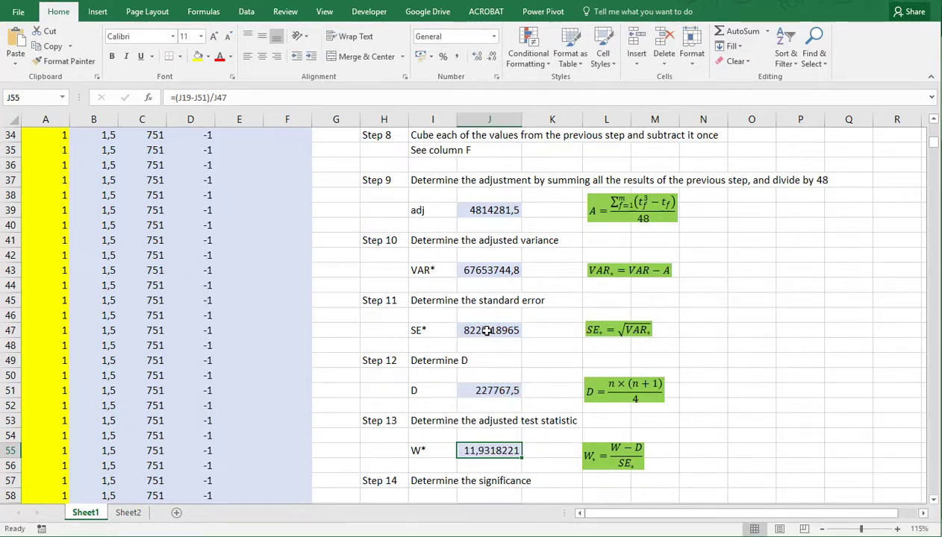
Step: Calculate the approximate two-sided significance in cell J59 with =2*(1-NORMSDIST(ABS(J55)))
scroll(487, 330, "down", 2)
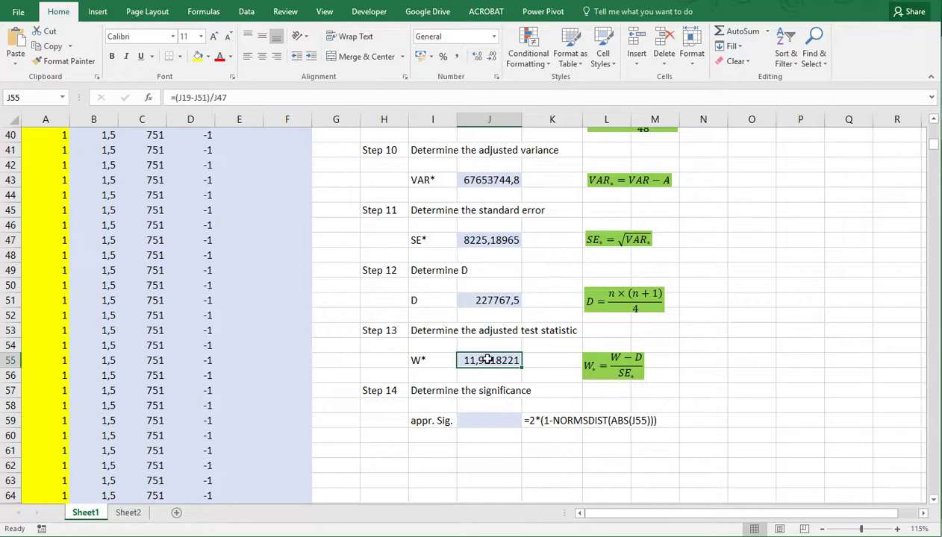
left_click(479, 421)
type("=")
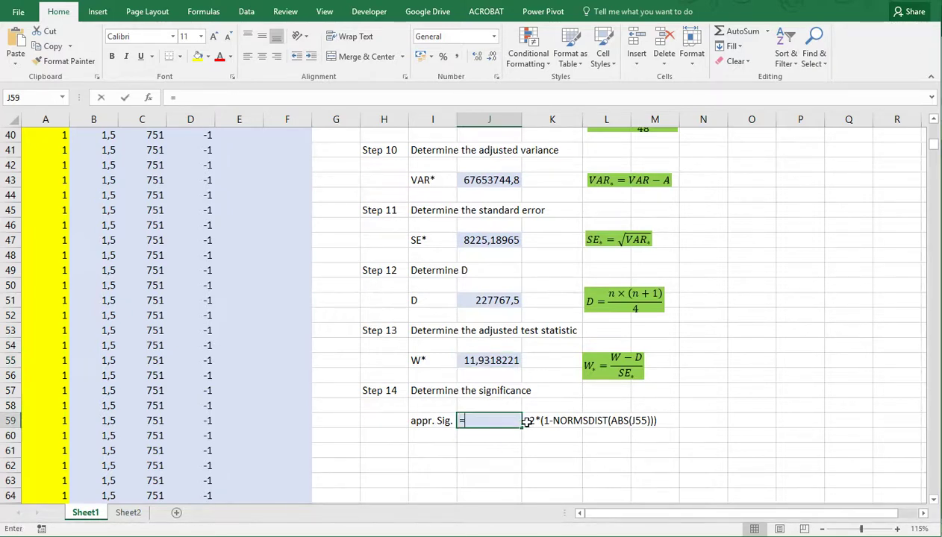
type("2*")
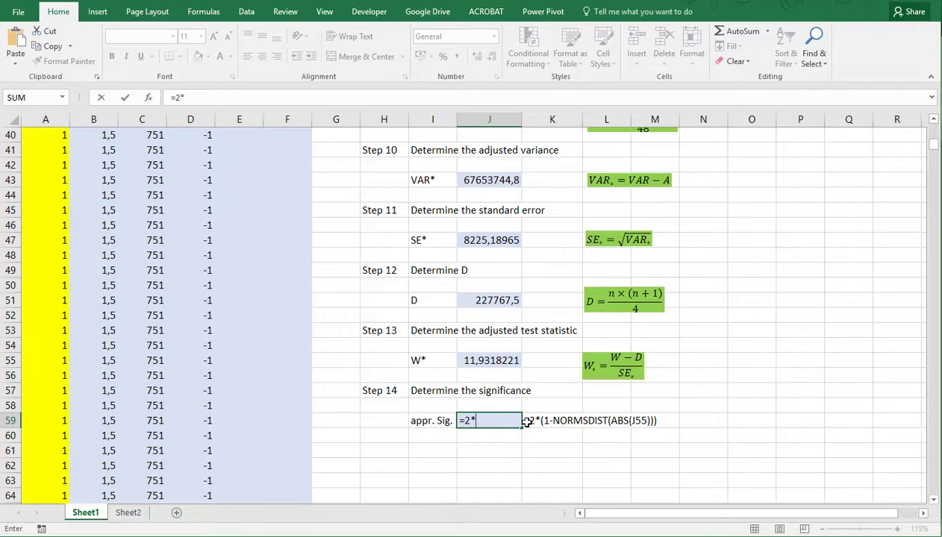
type("(1-normsdis")
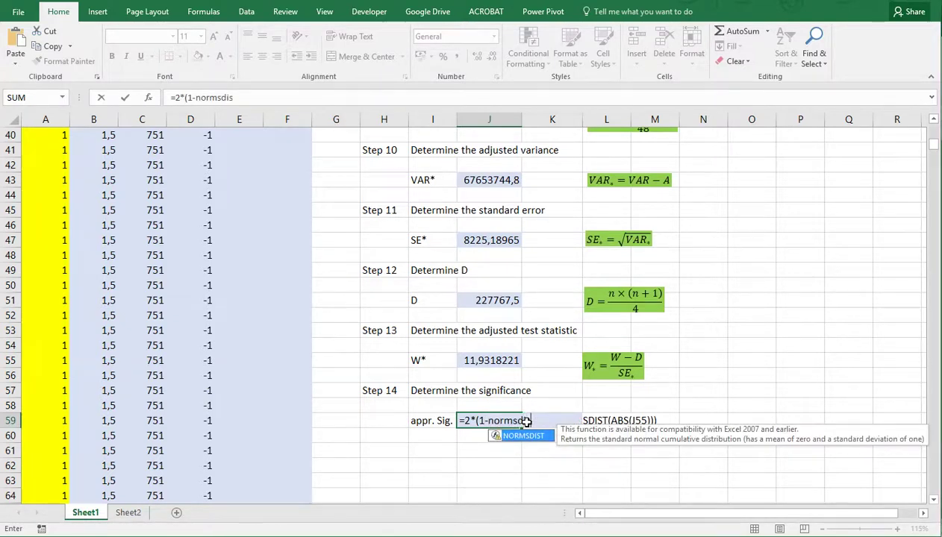
type("t(abs(")
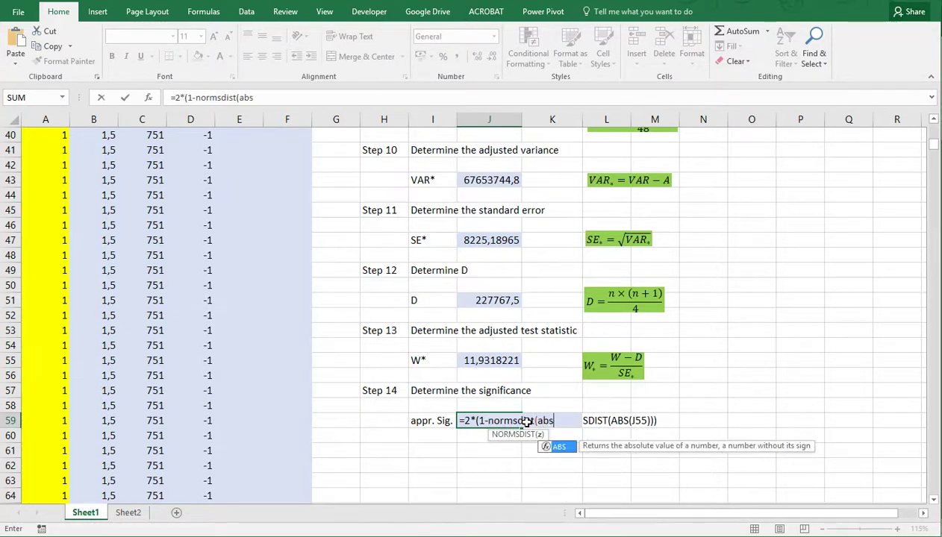
left_click(499, 361)
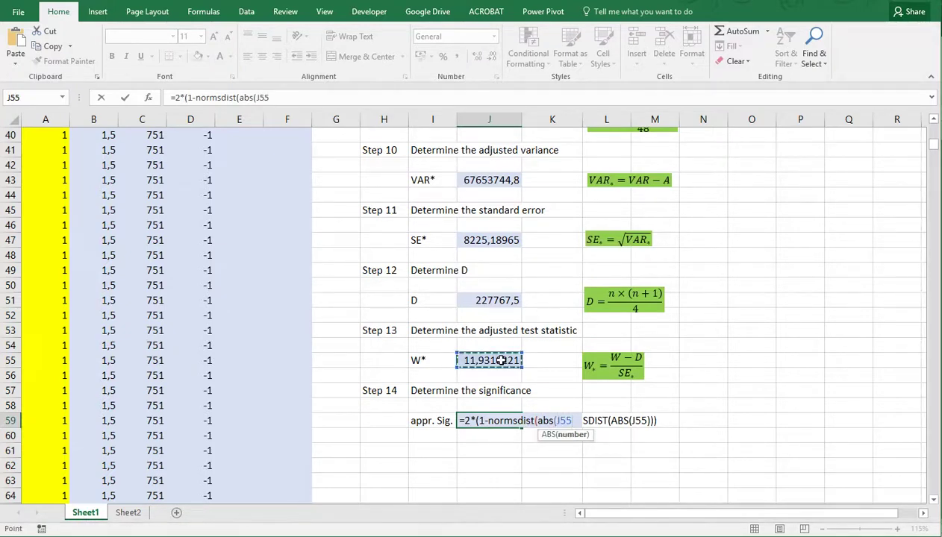
type(")))")
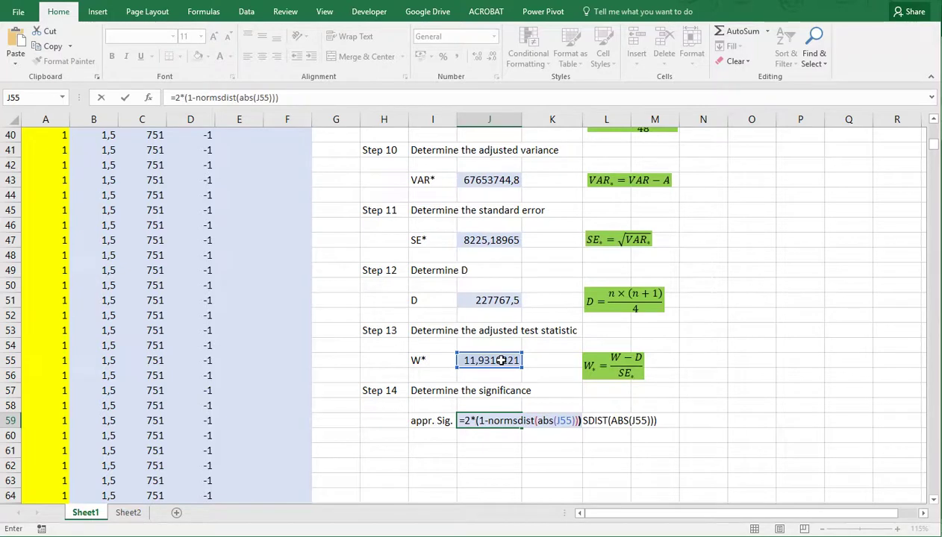
key("ctrl+Return")
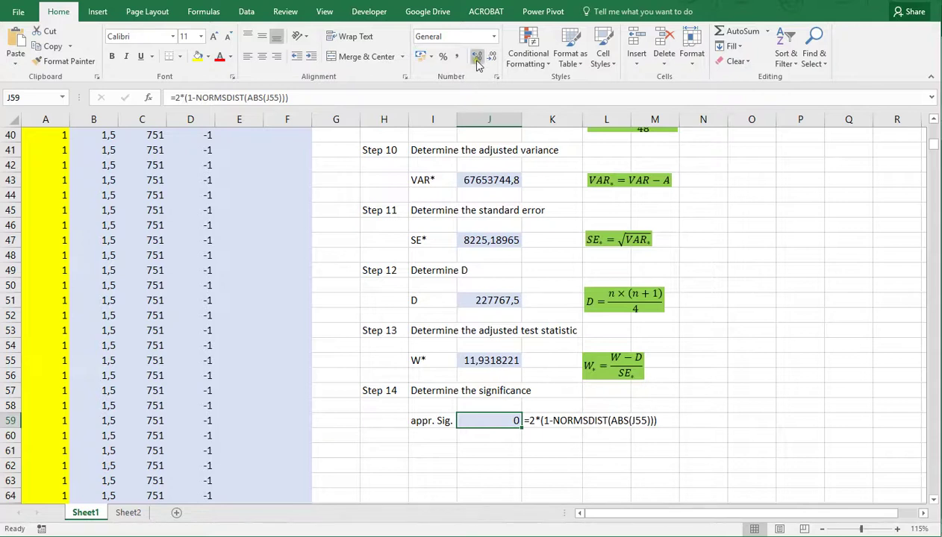
Step: Format the significance in cell J59 as a Number with three decimal places
left_click(493, 39)
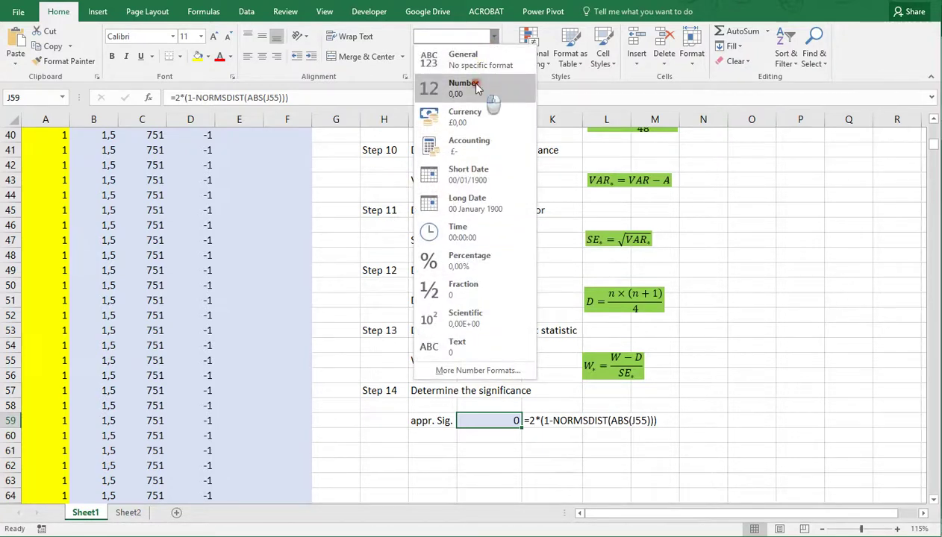
left_click(484, 96)
left_click(476, 57)
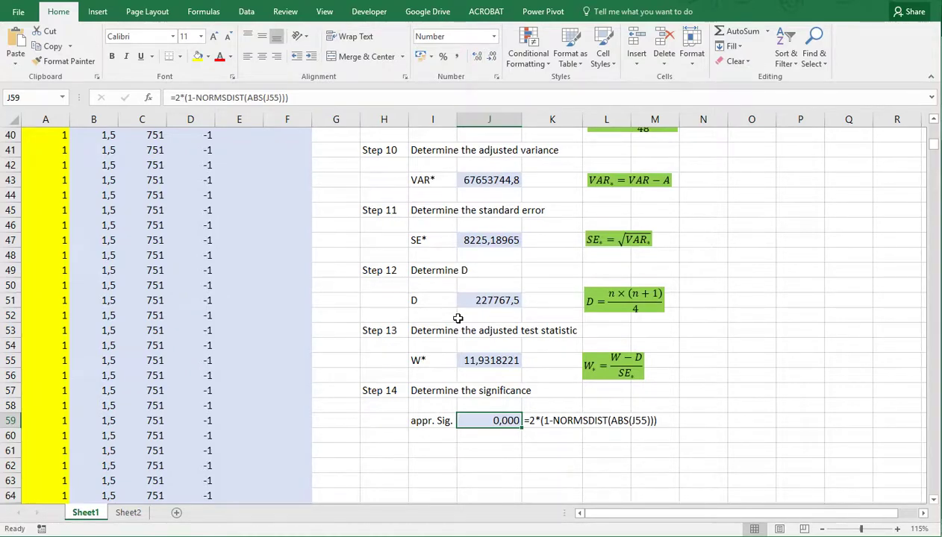
Step: Go back to the start of the worksheet and select the hypothesized median in cell J6
scroll(457, 319, "up", 2)
scroll(458, 318, "up", 9)
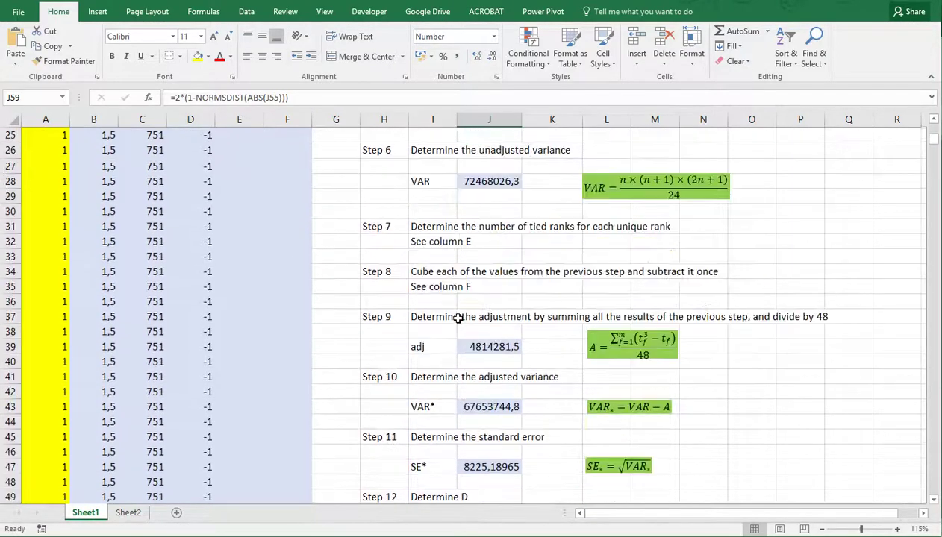
scroll(457, 319, "up", 3)
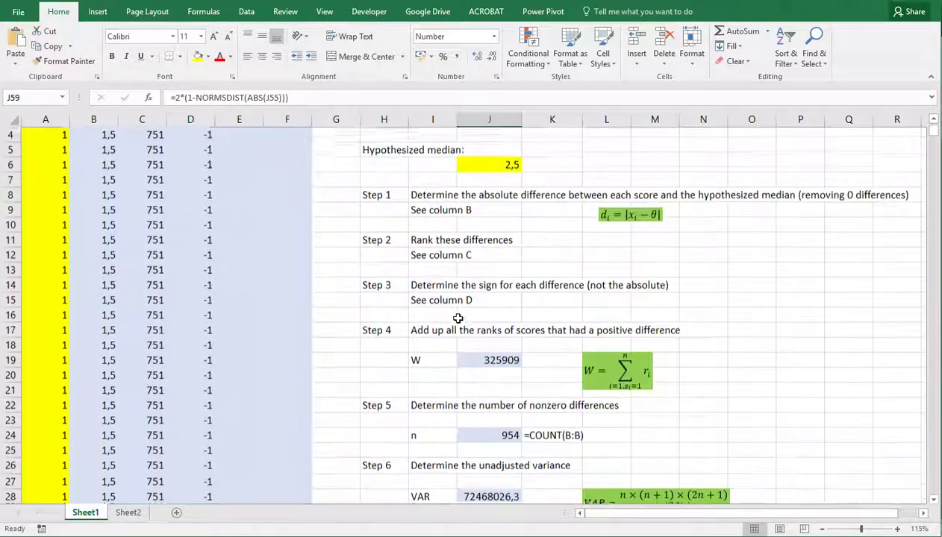
left_click(484, 219)
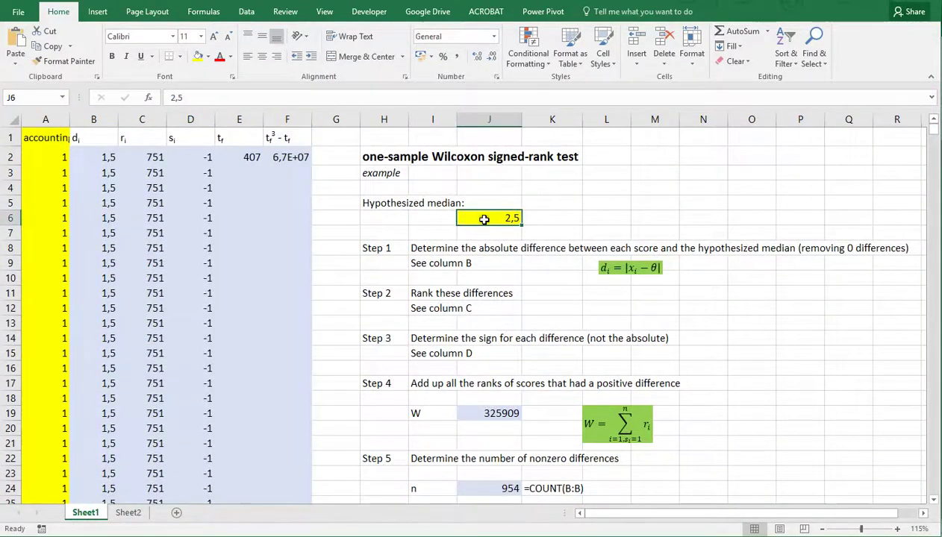